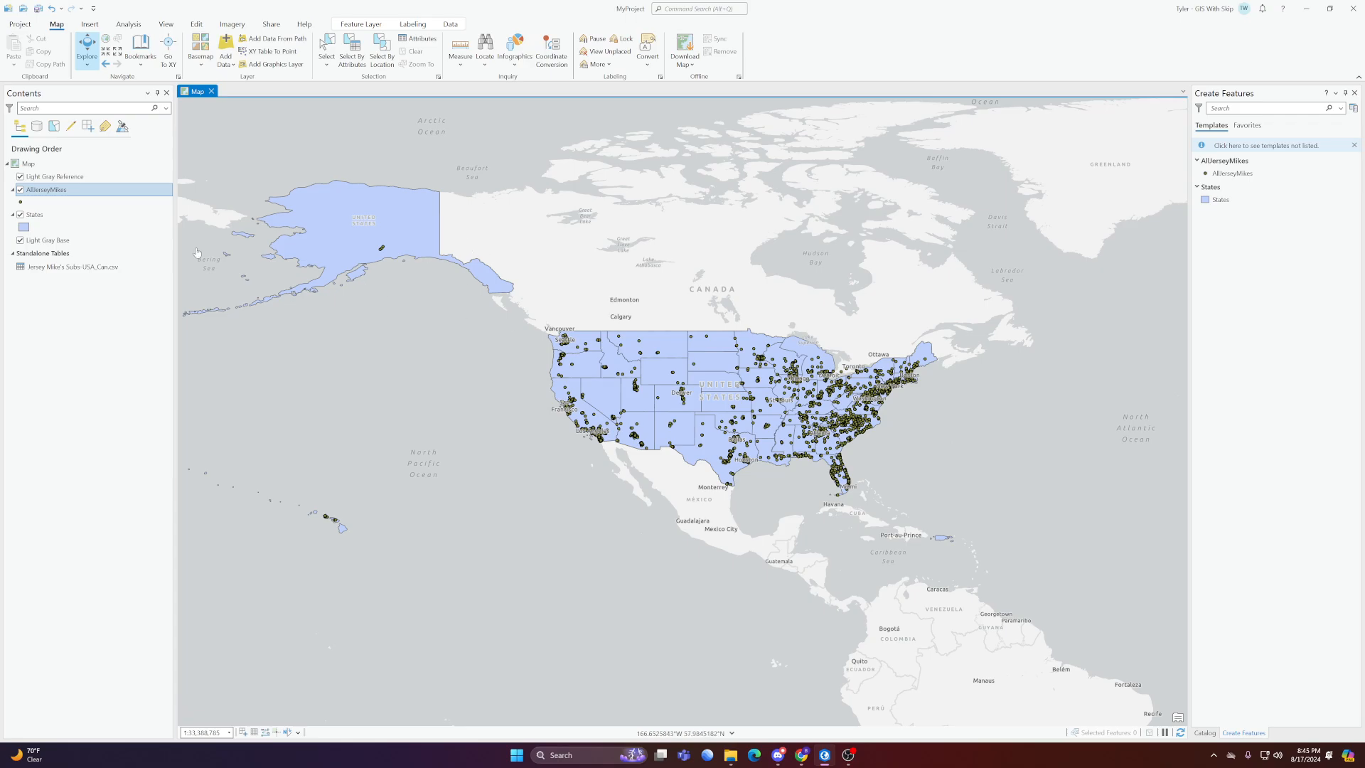
Hide the States layer to view the store points alone, and show it again
click(20, 214)
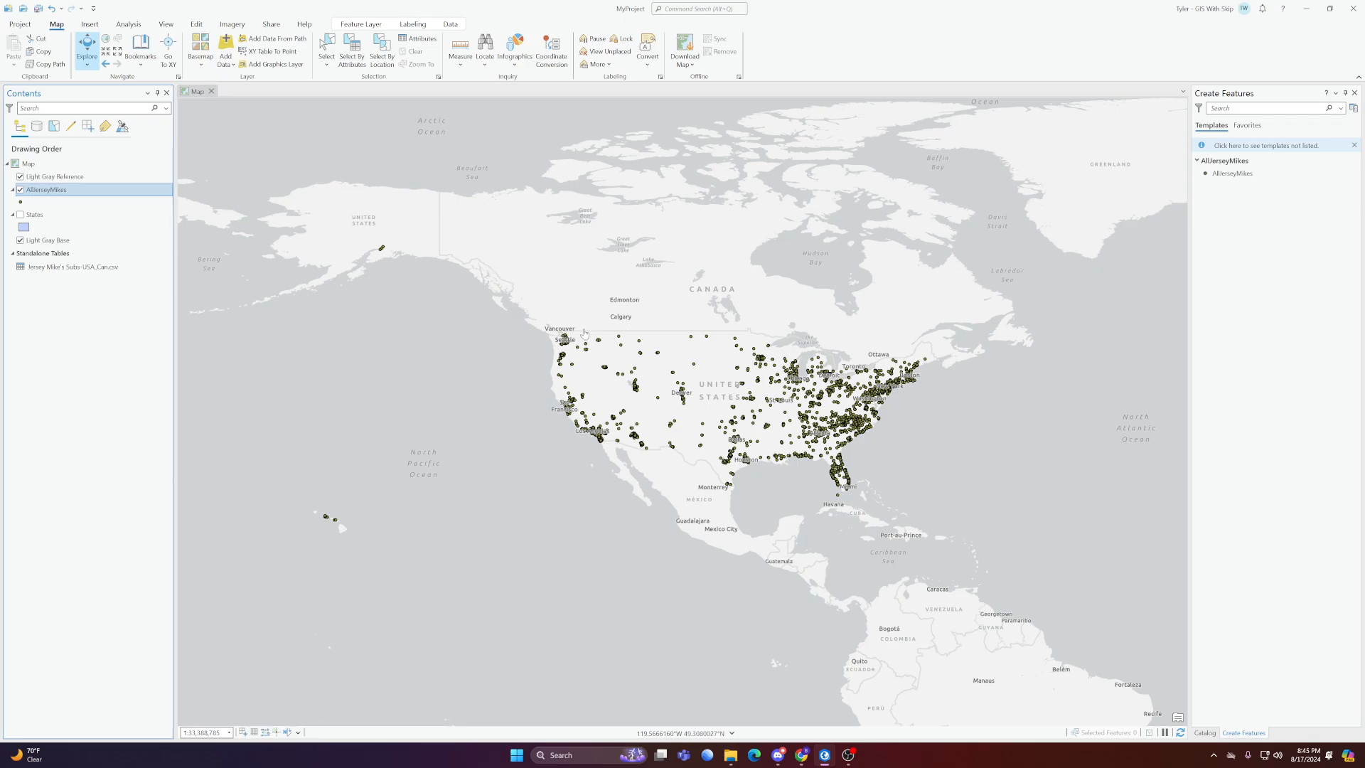
click(20, 214)
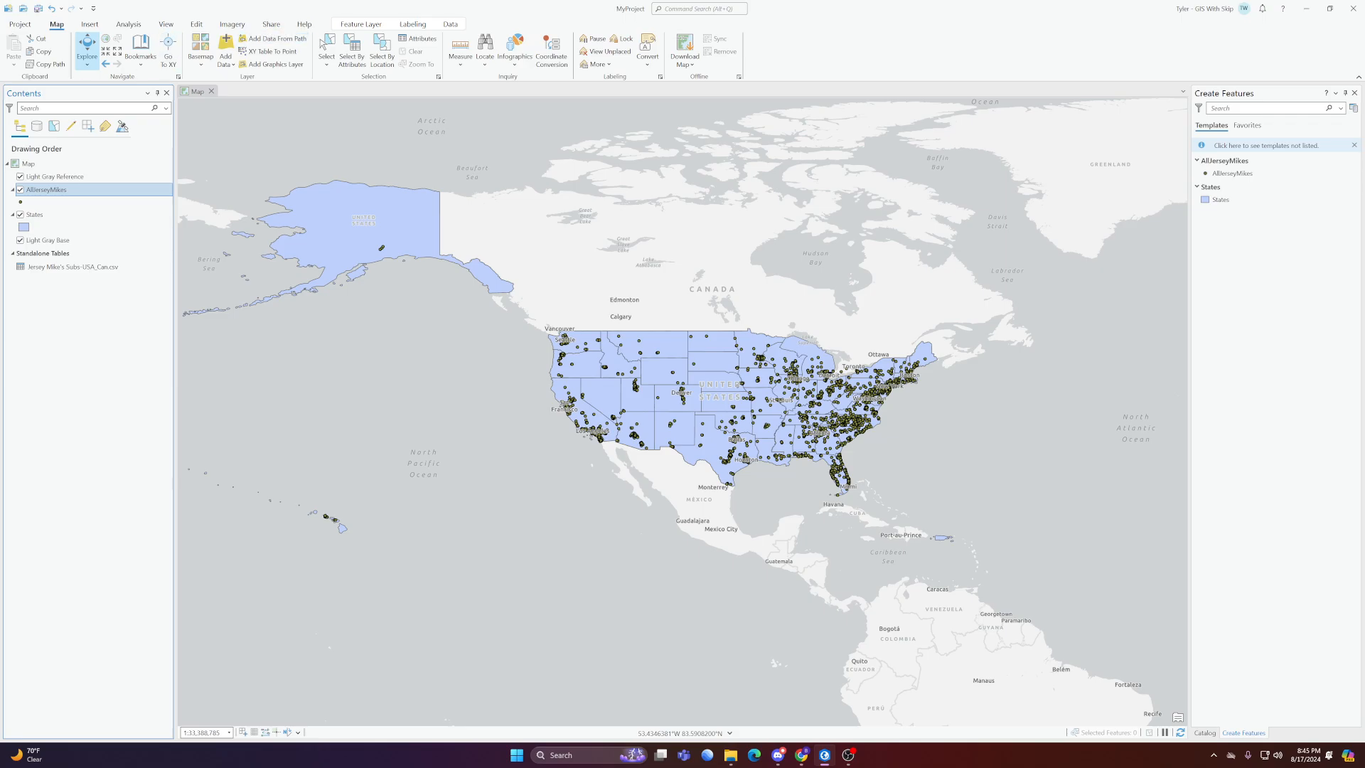
Open the Summarize Within tool with States as input polygons and AllJerseyMikes as input summary features
click(134, 27)
click(123, 49)
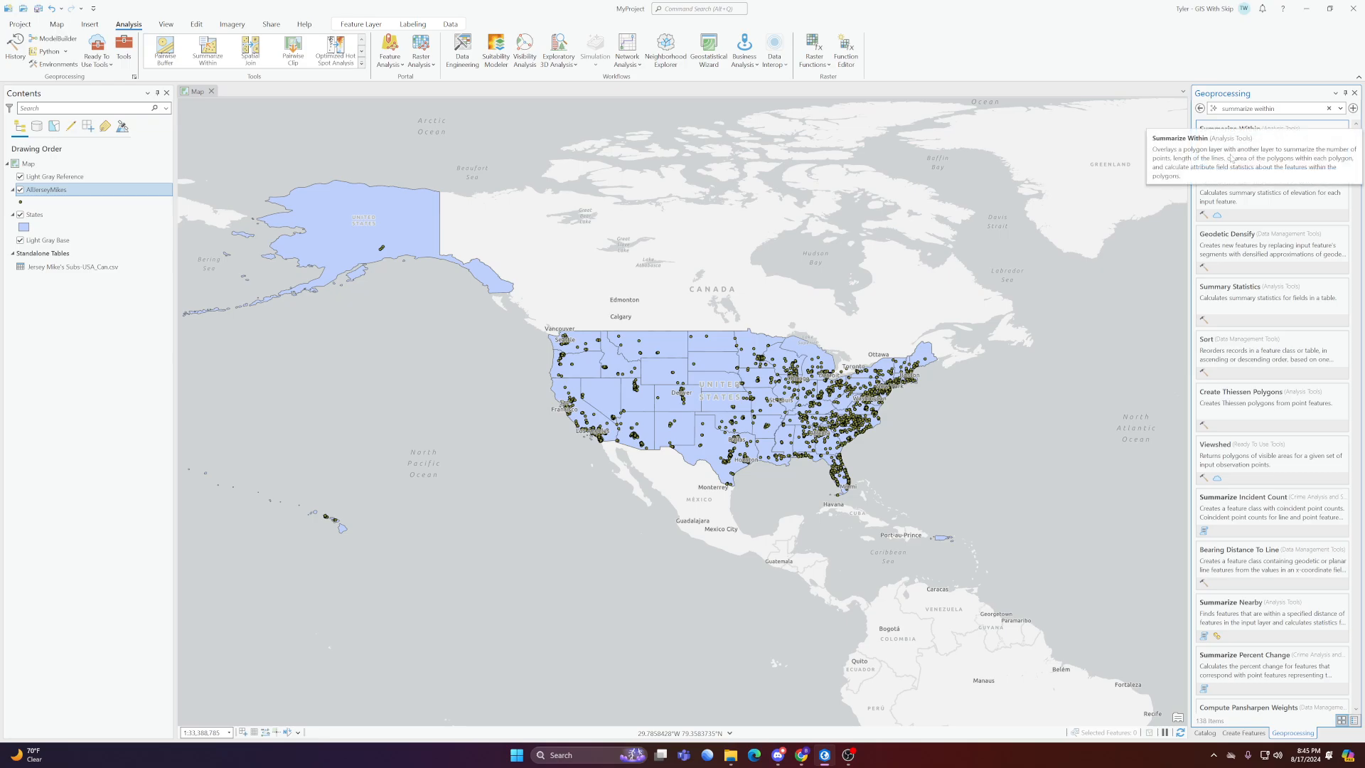
click(1204, 128)
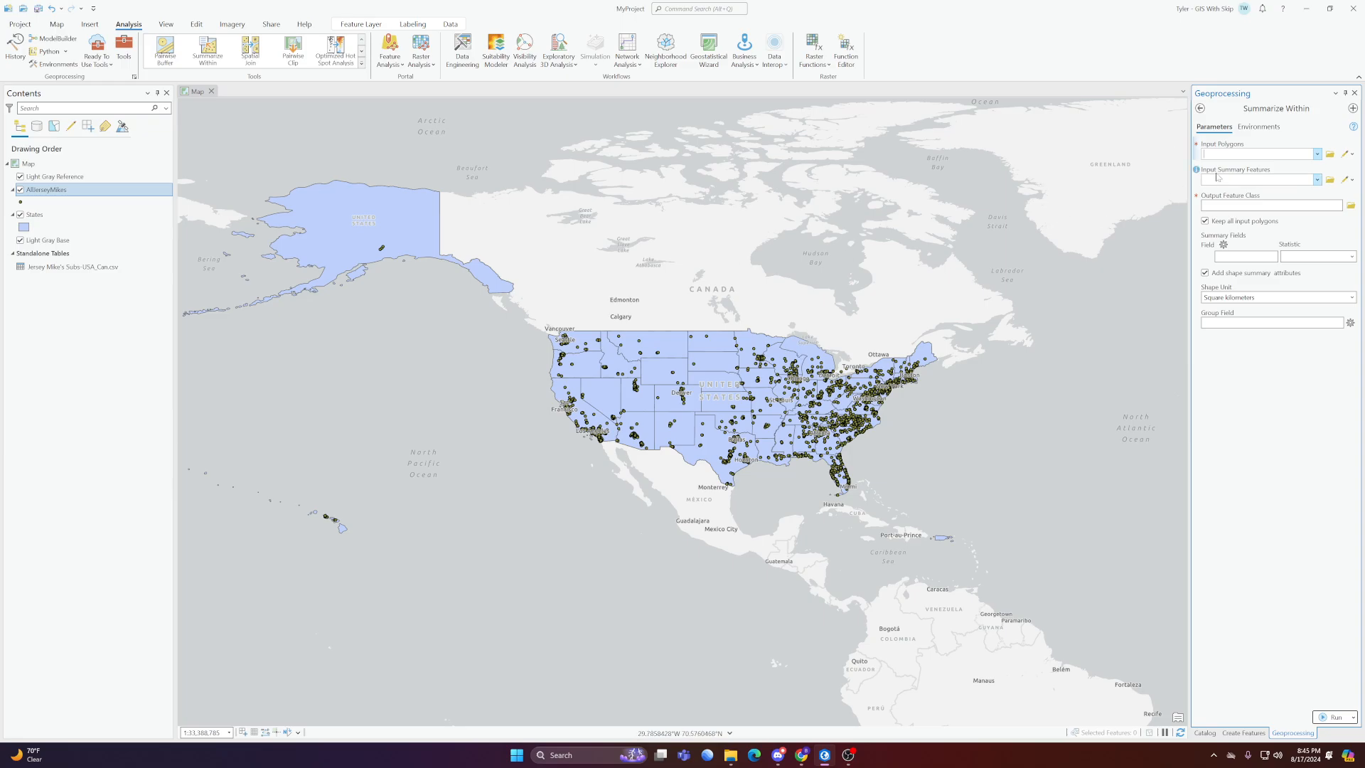
click(1314, 155)
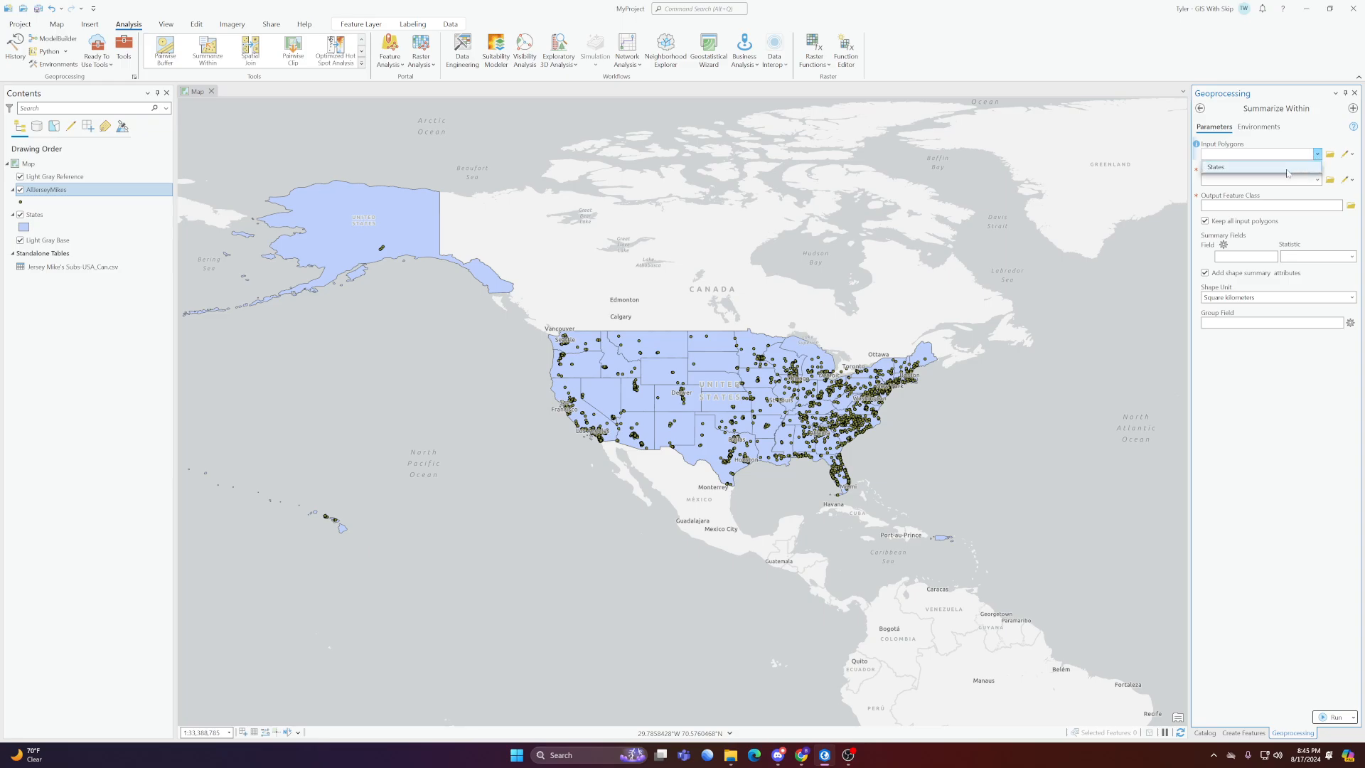
click(1287, 169)
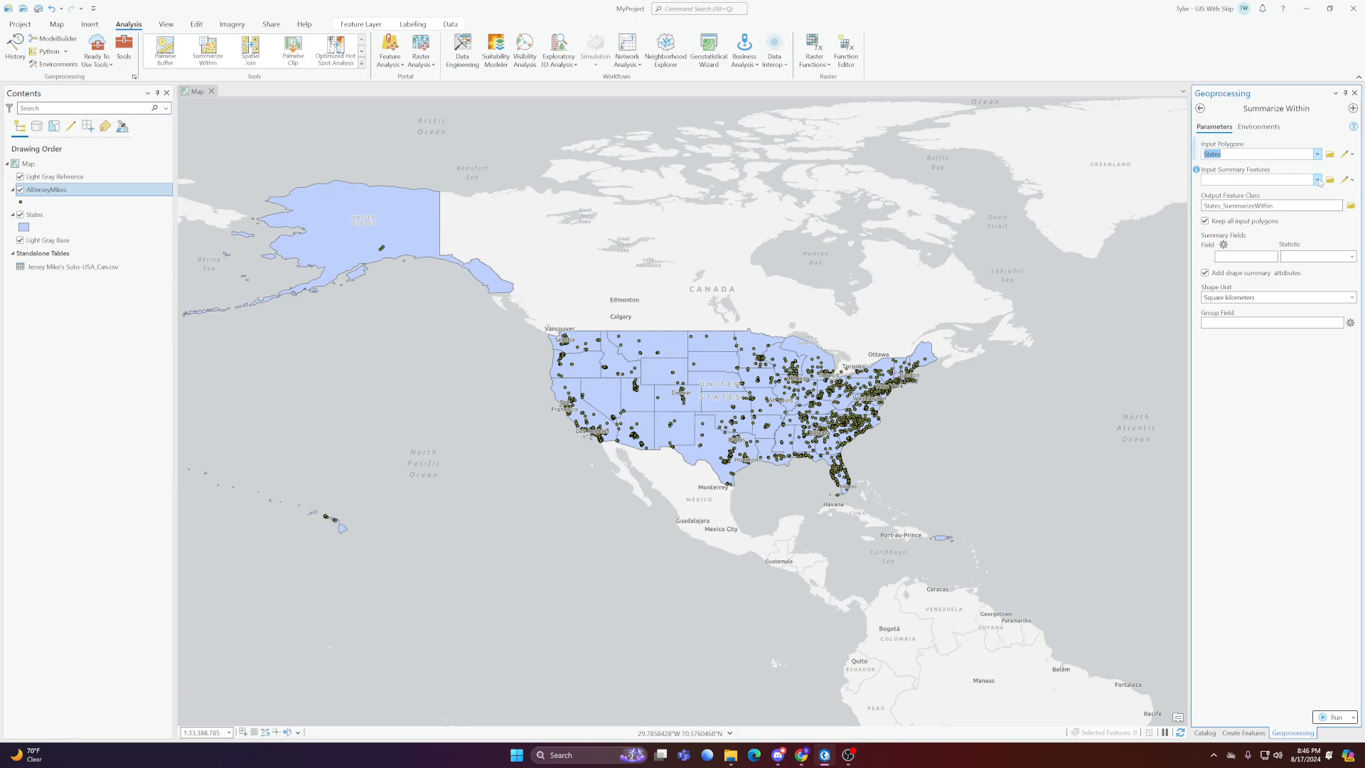
click(1316, 181)
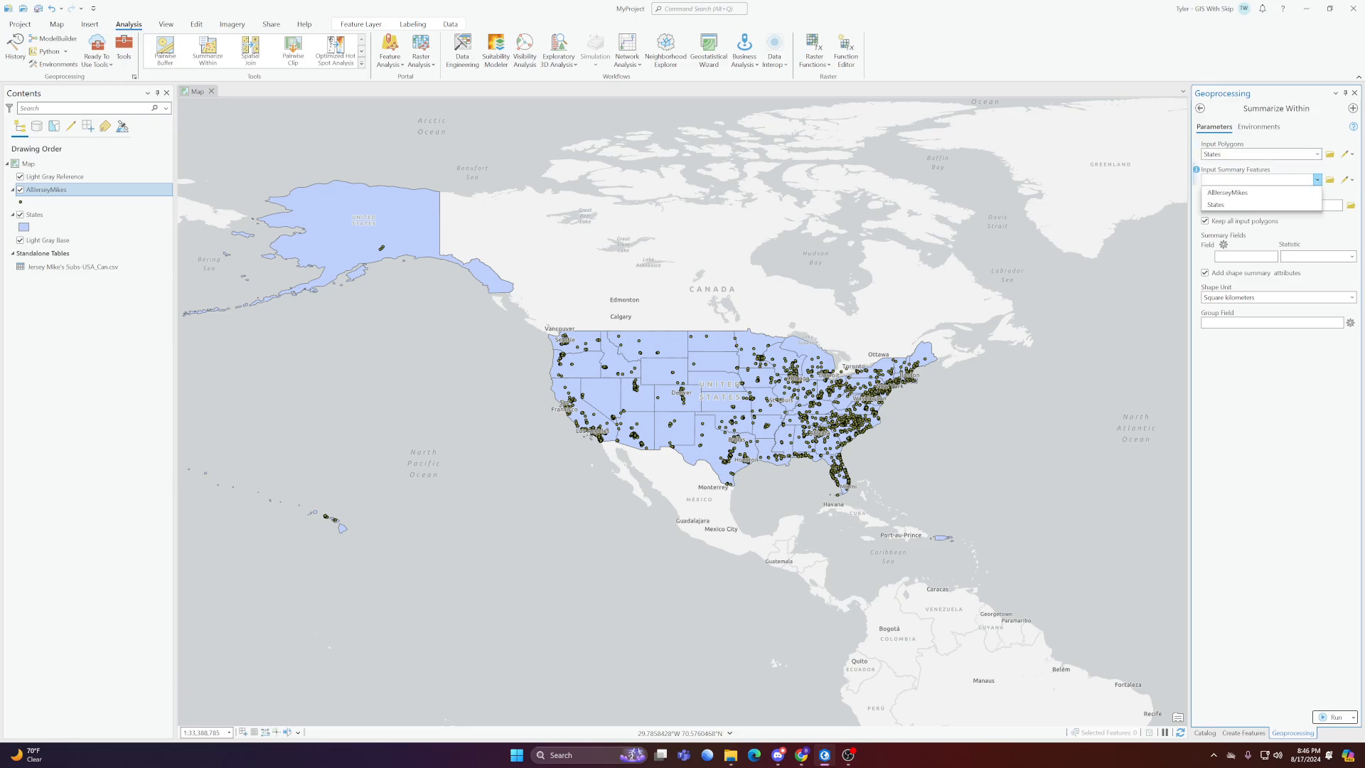
click(1237, 192)
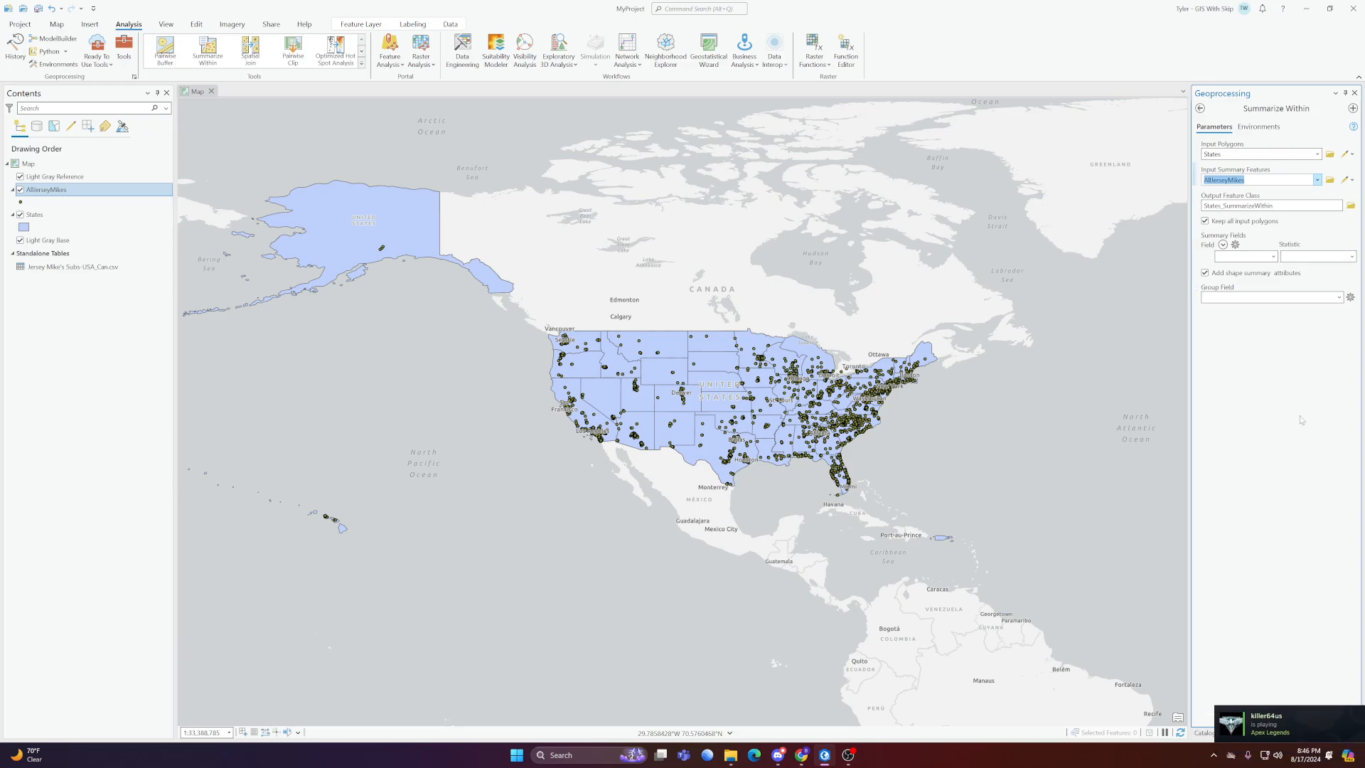
Review the summary statistic and field choices, leave them empty, and run Summarize Within with output States_SummarizeWithin
click(1352, 257)
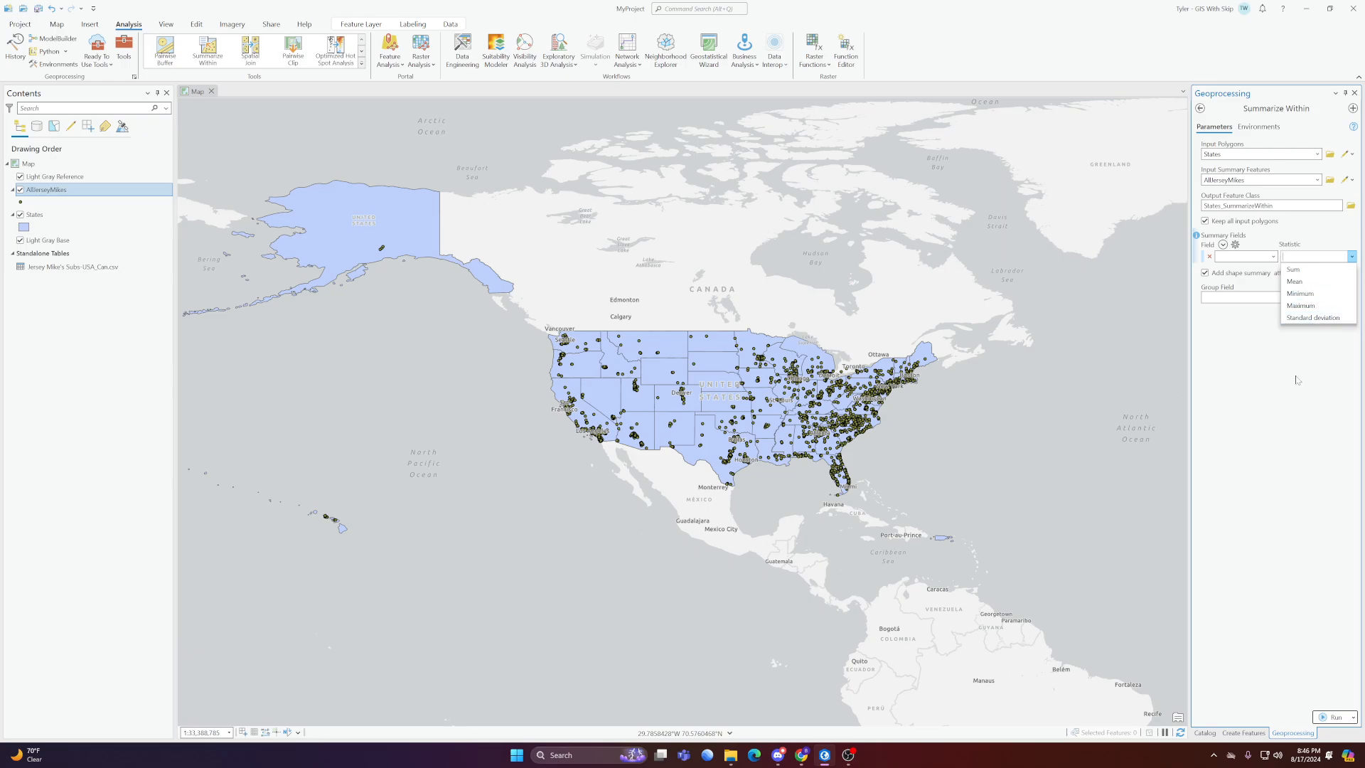
click(1272, 257)
click(1273, 257)
click(1268, 344)
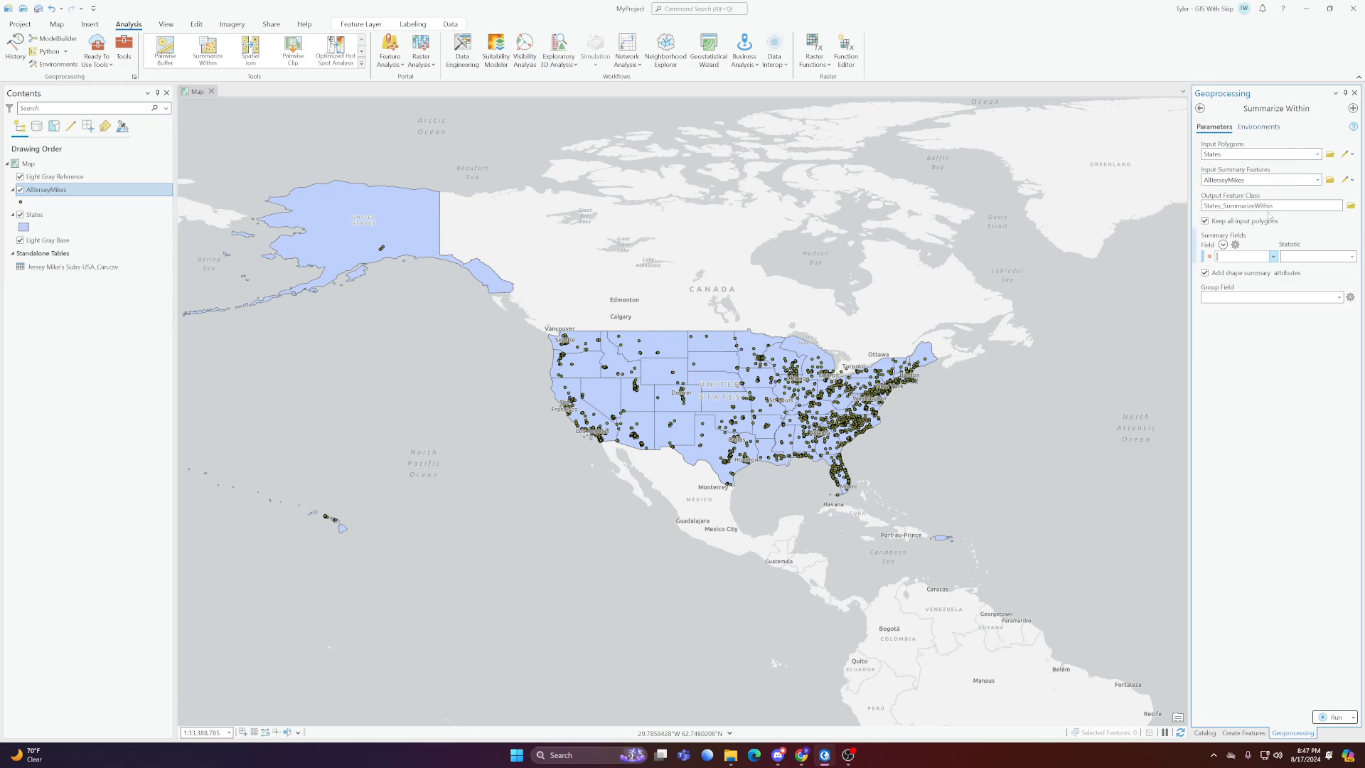
click(1332, 717)
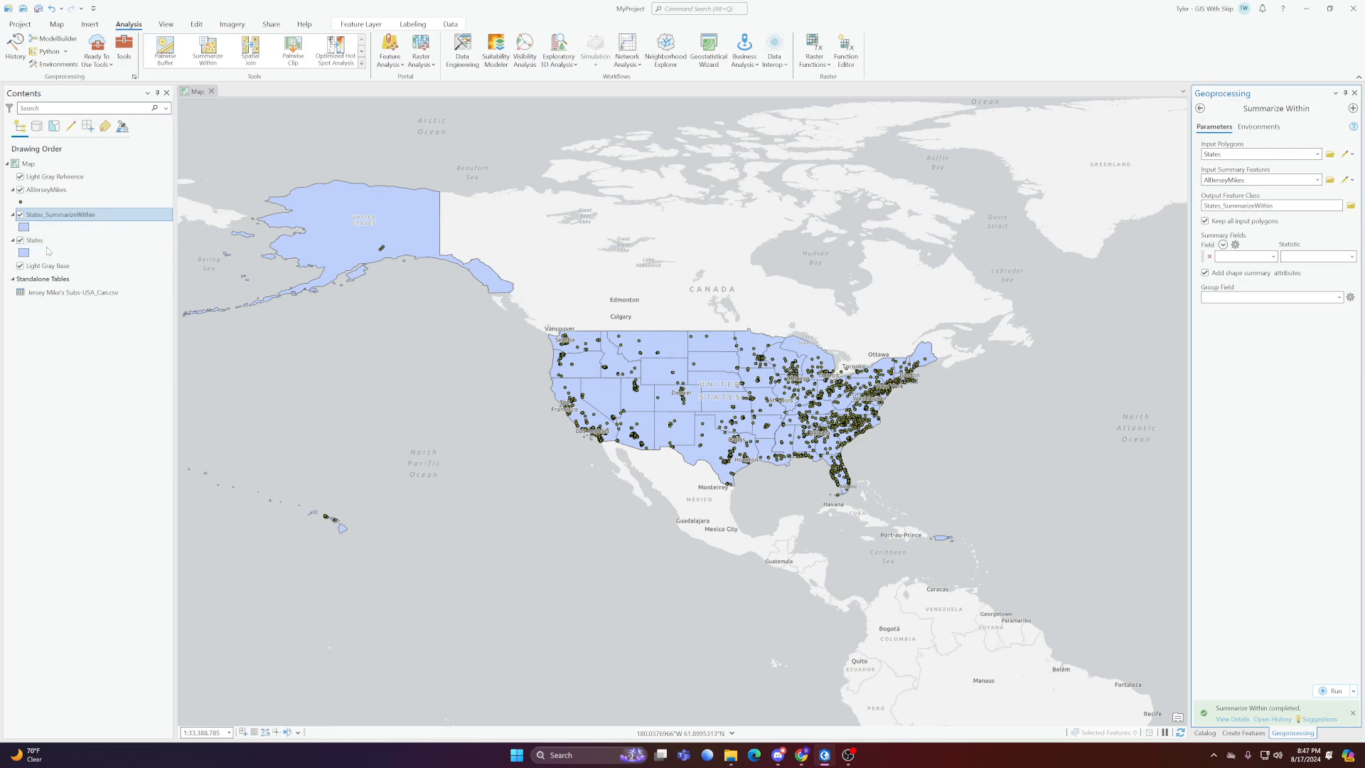
Hide the original States layer and open the attribute table of States_SummarizeWithin to check the point counts
click(20, 241)
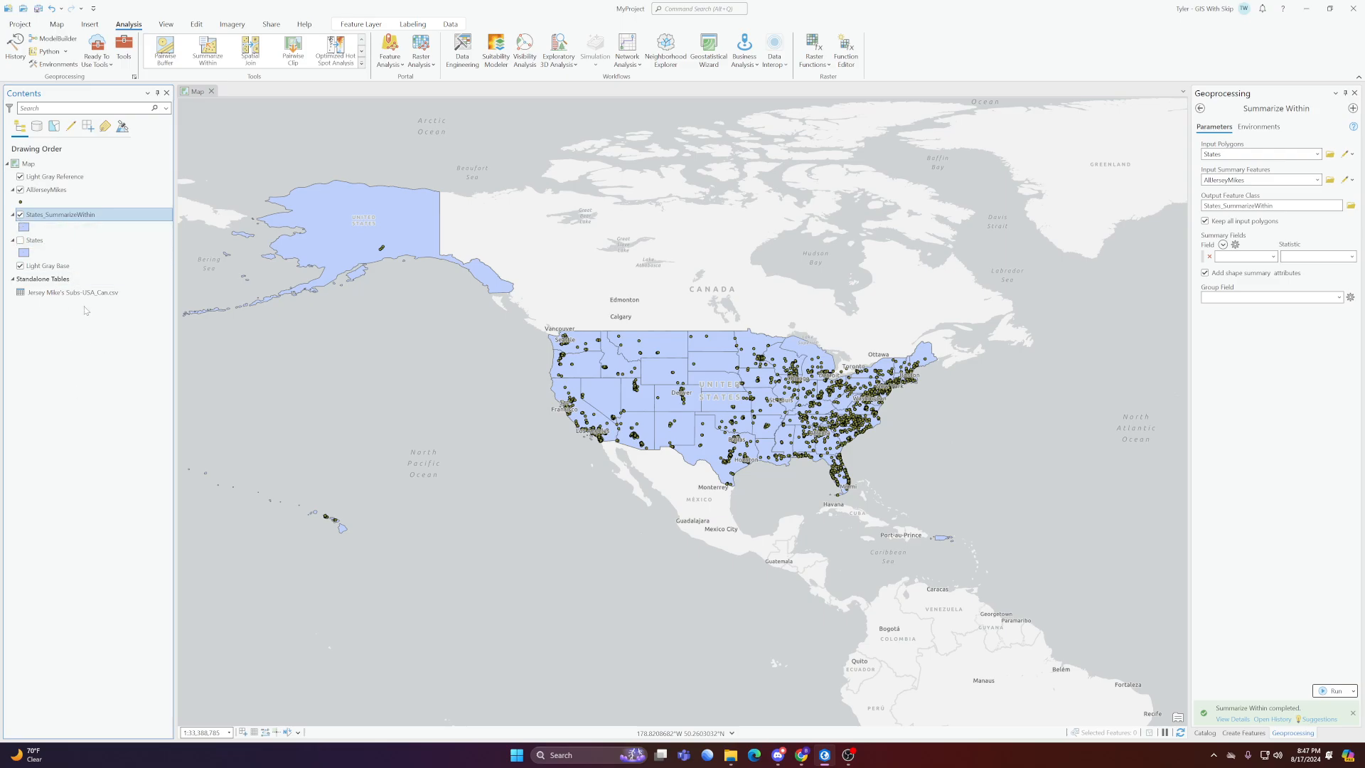
right_click(71, 215)
click(123, 225)
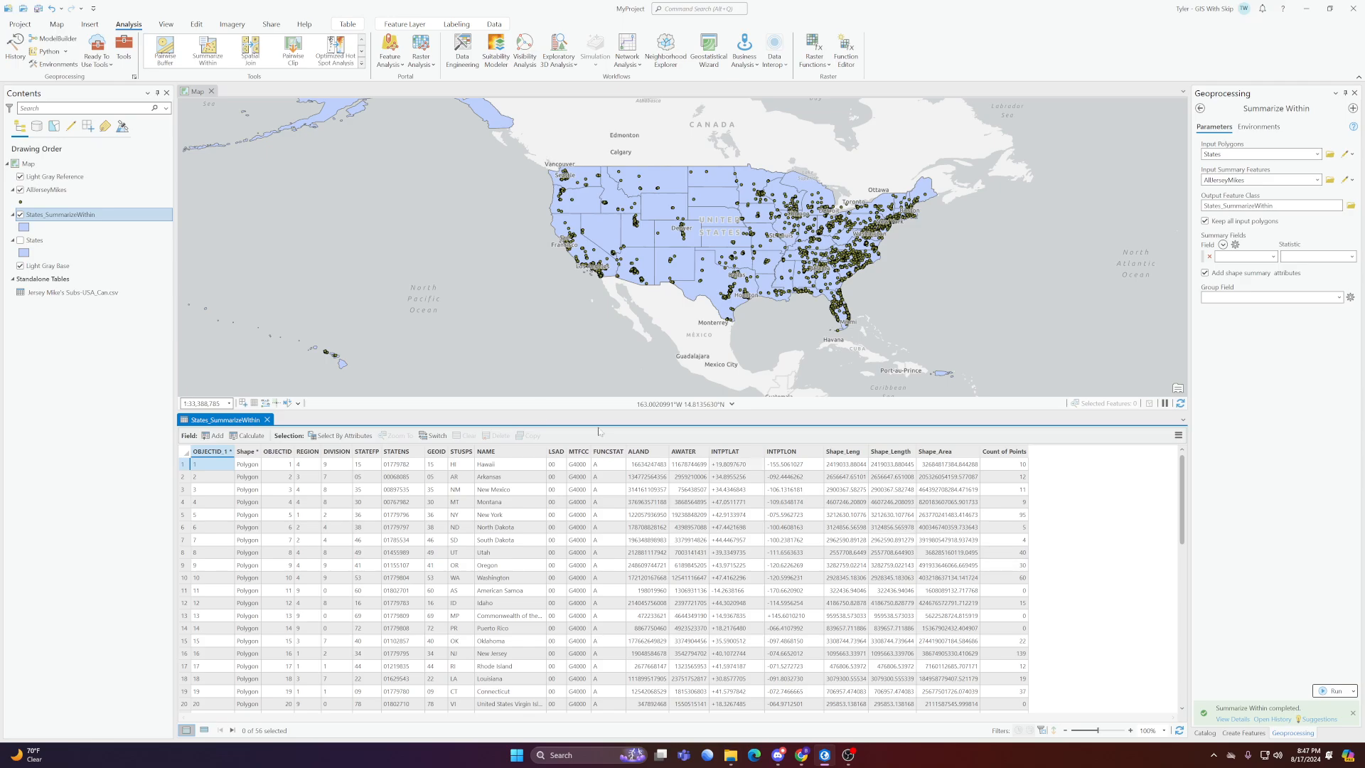
Hide the States_SummarizeWithin layer, show States again, and close the attribute table
click(20, 214)
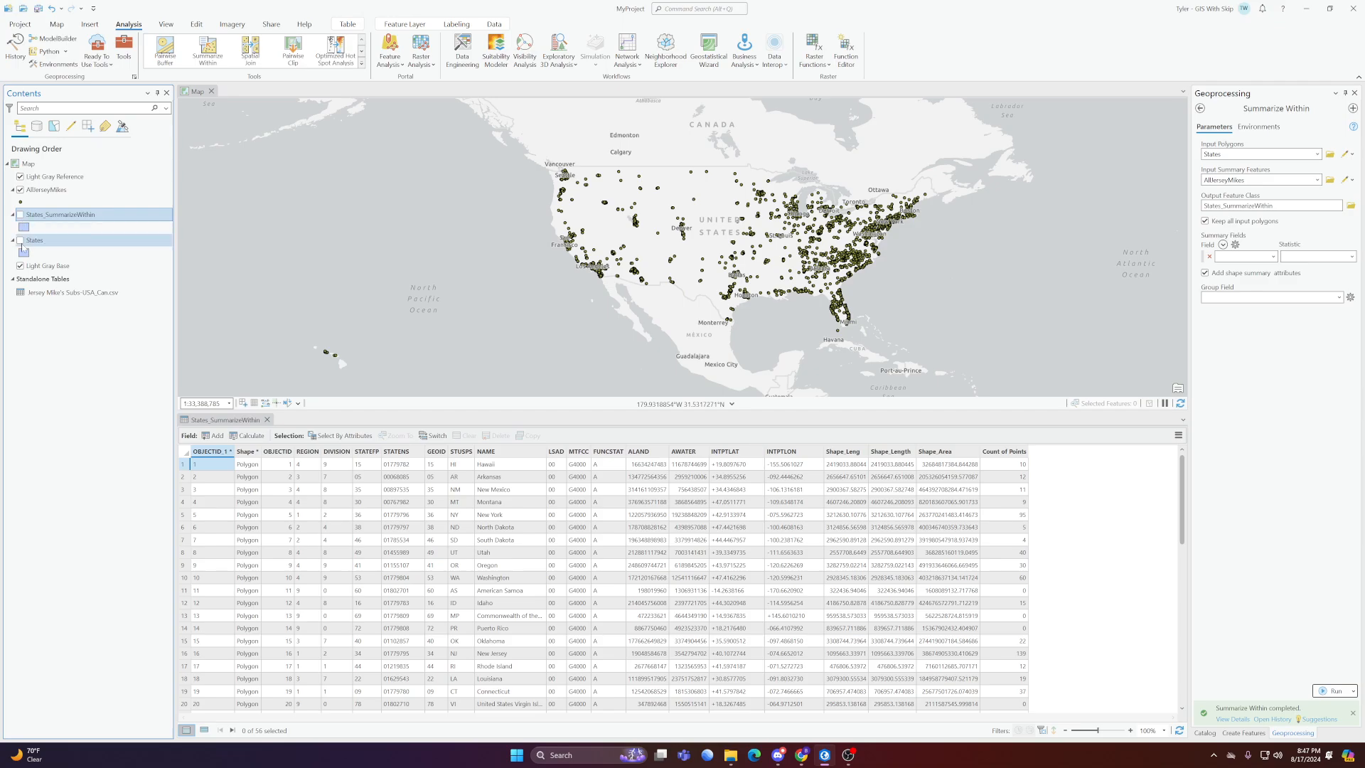
click(20, 240)
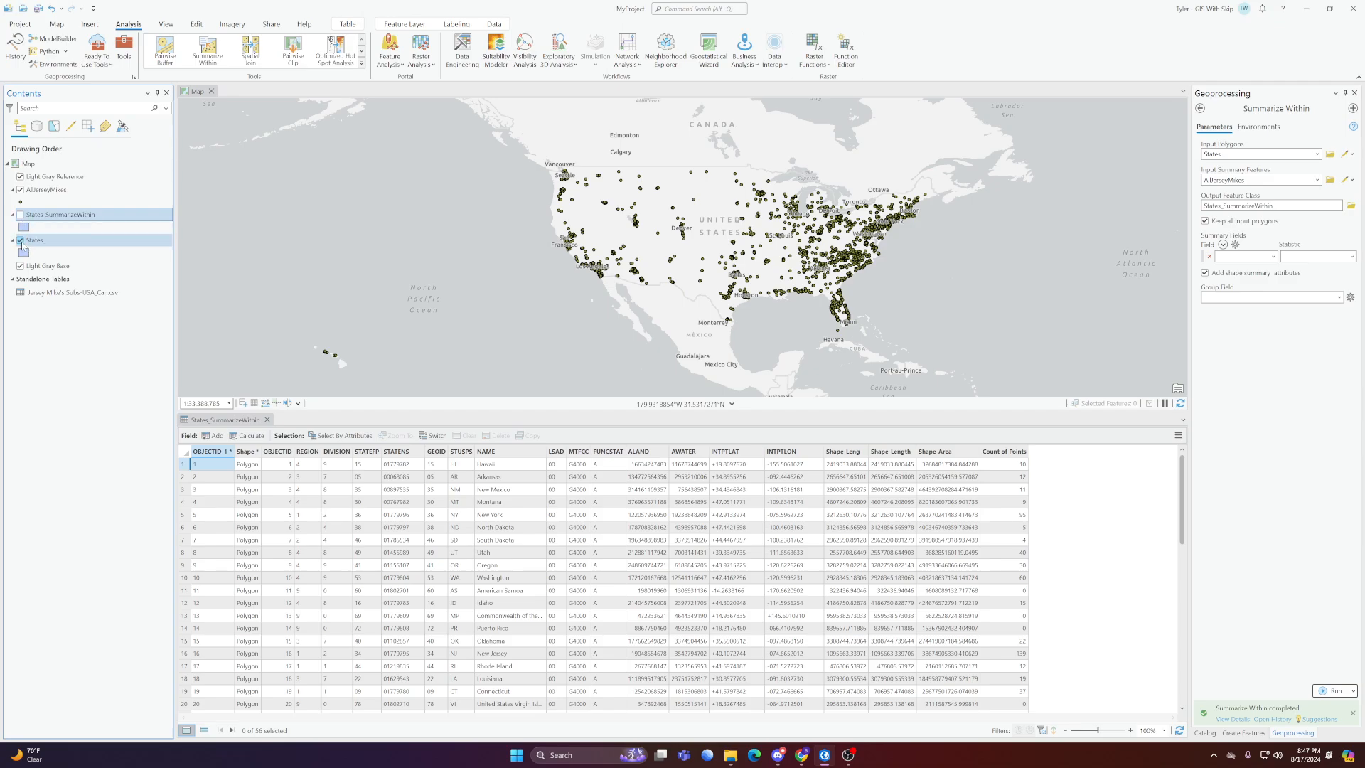
click(267, 419)
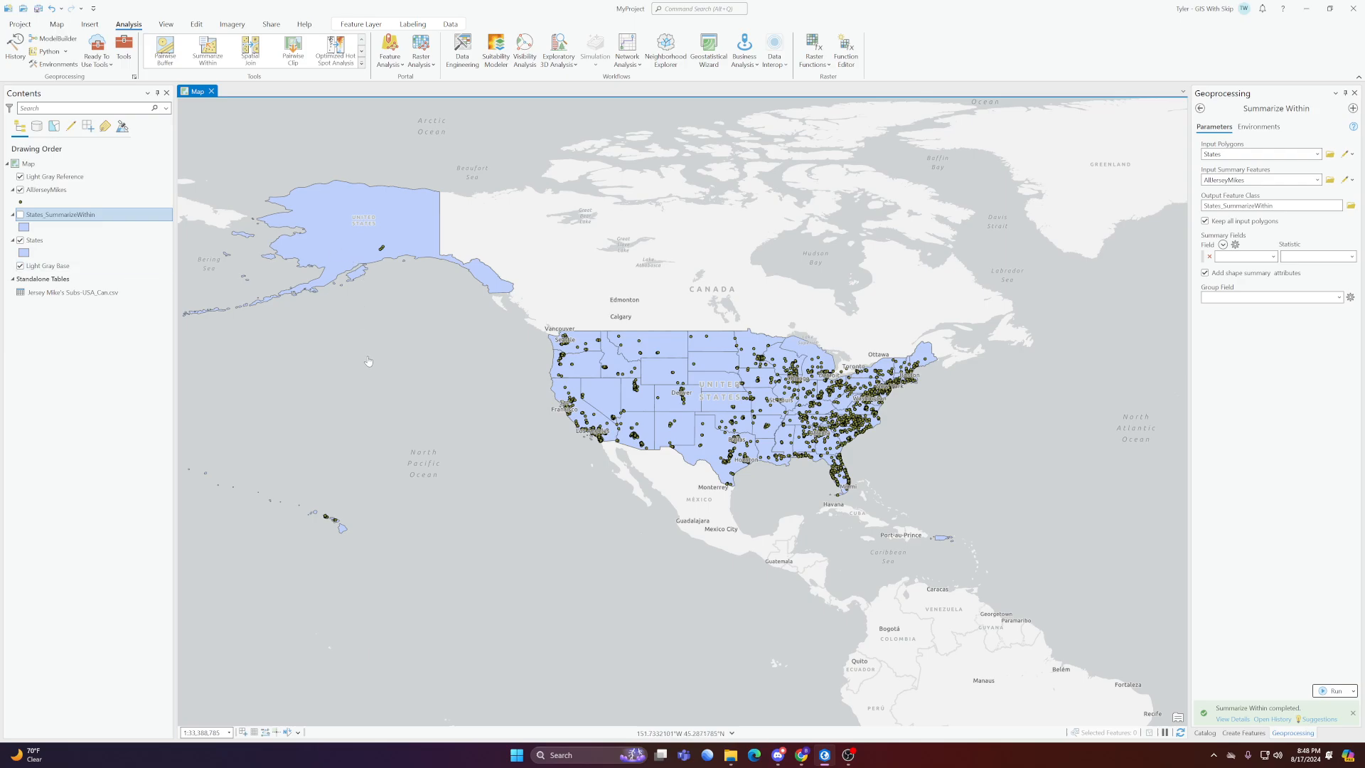
Search the geoprocessing tools for "spatial join" and open the Spatial Join tool
click(1200, 109)
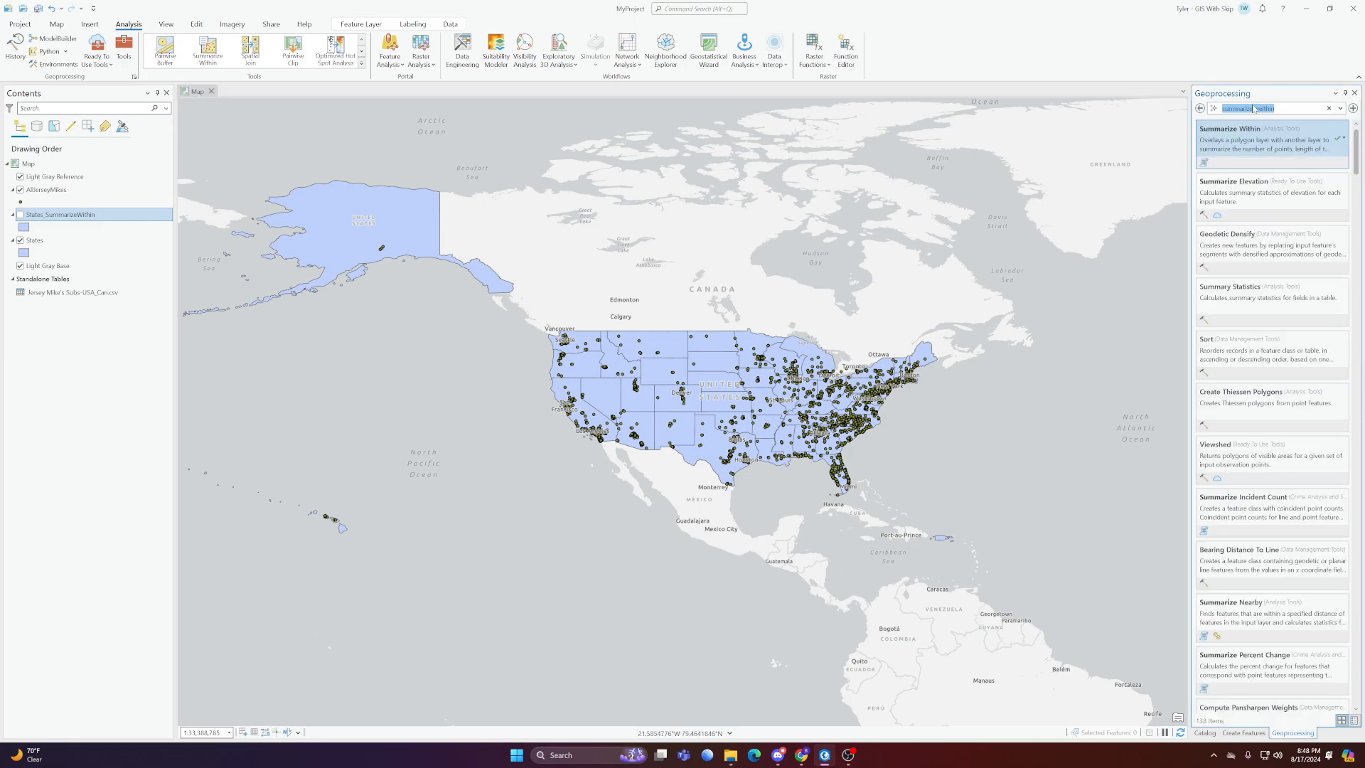
text(spatial join)
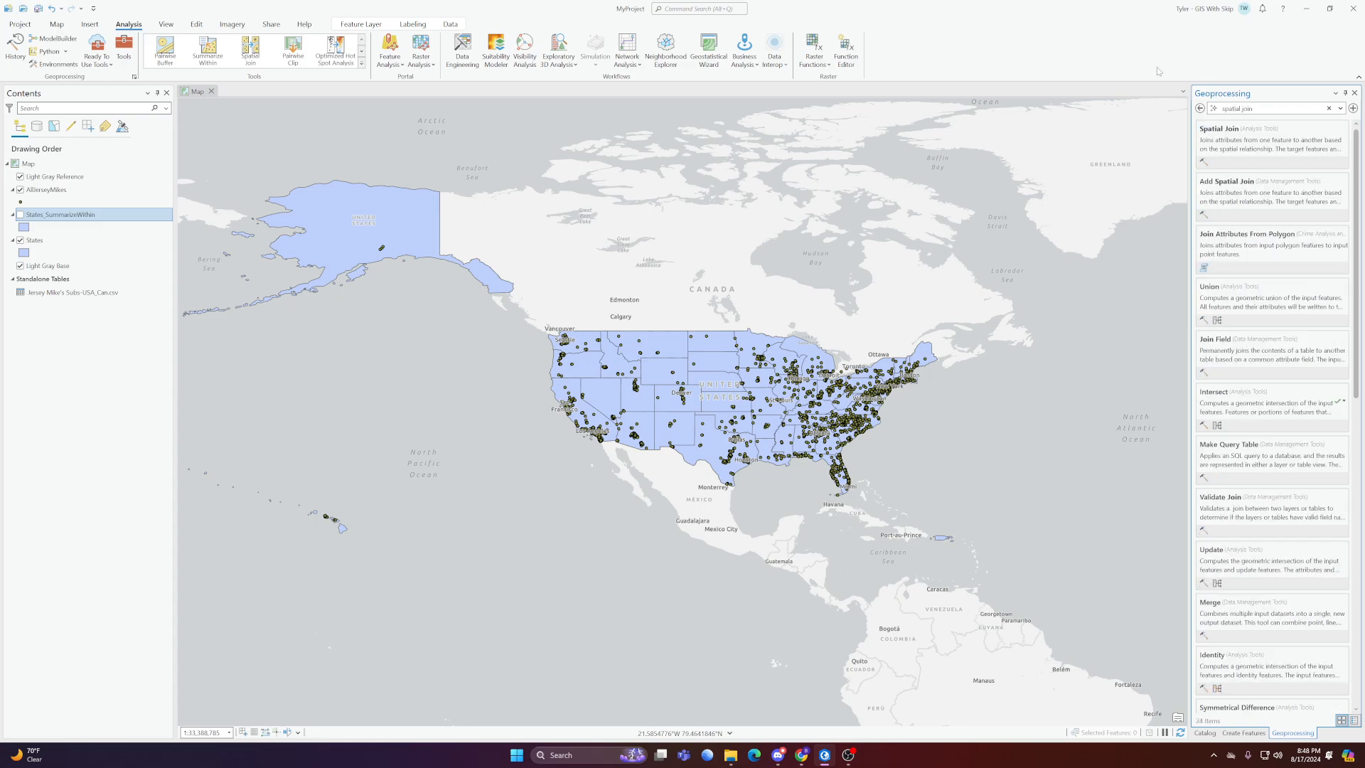
click(1230, 139)
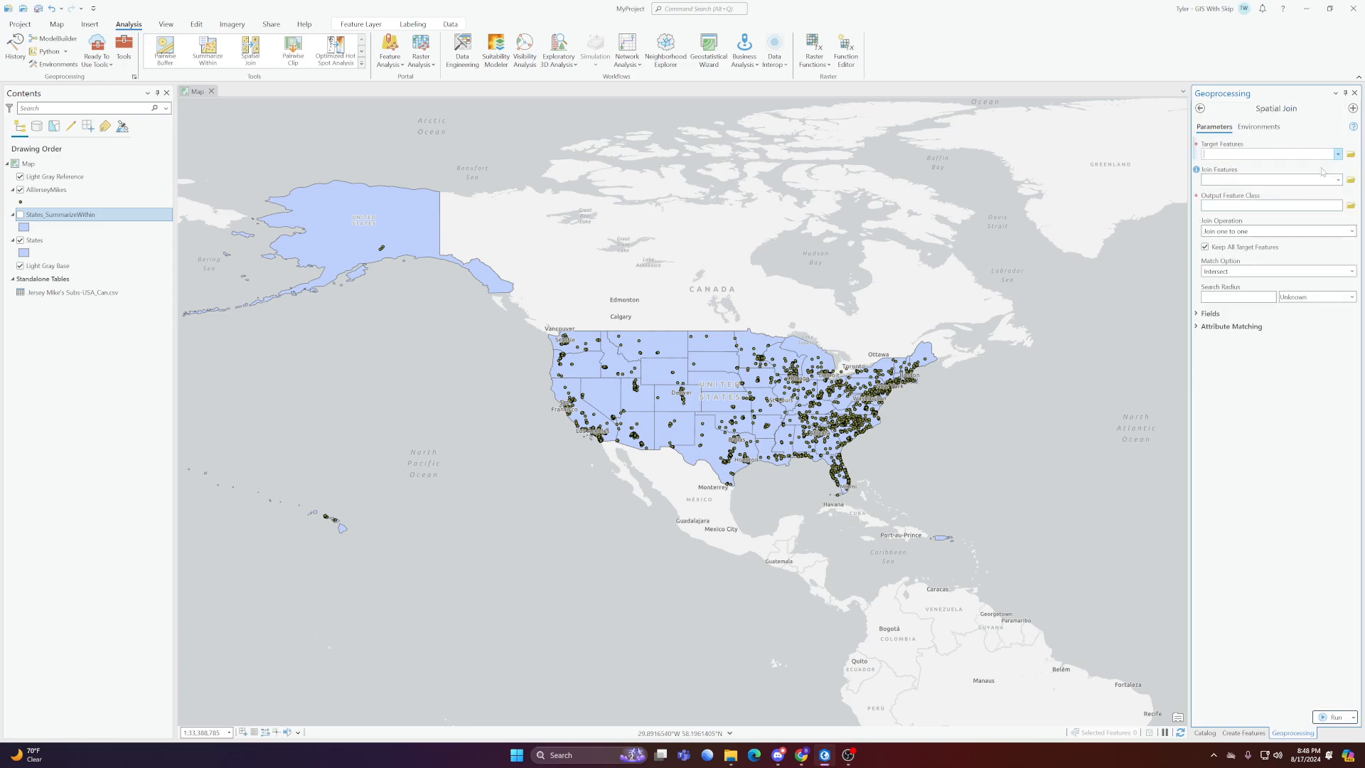
Set the Spatial Join target features to States and the join features to AllJerseyMikes
click(1338, 154)
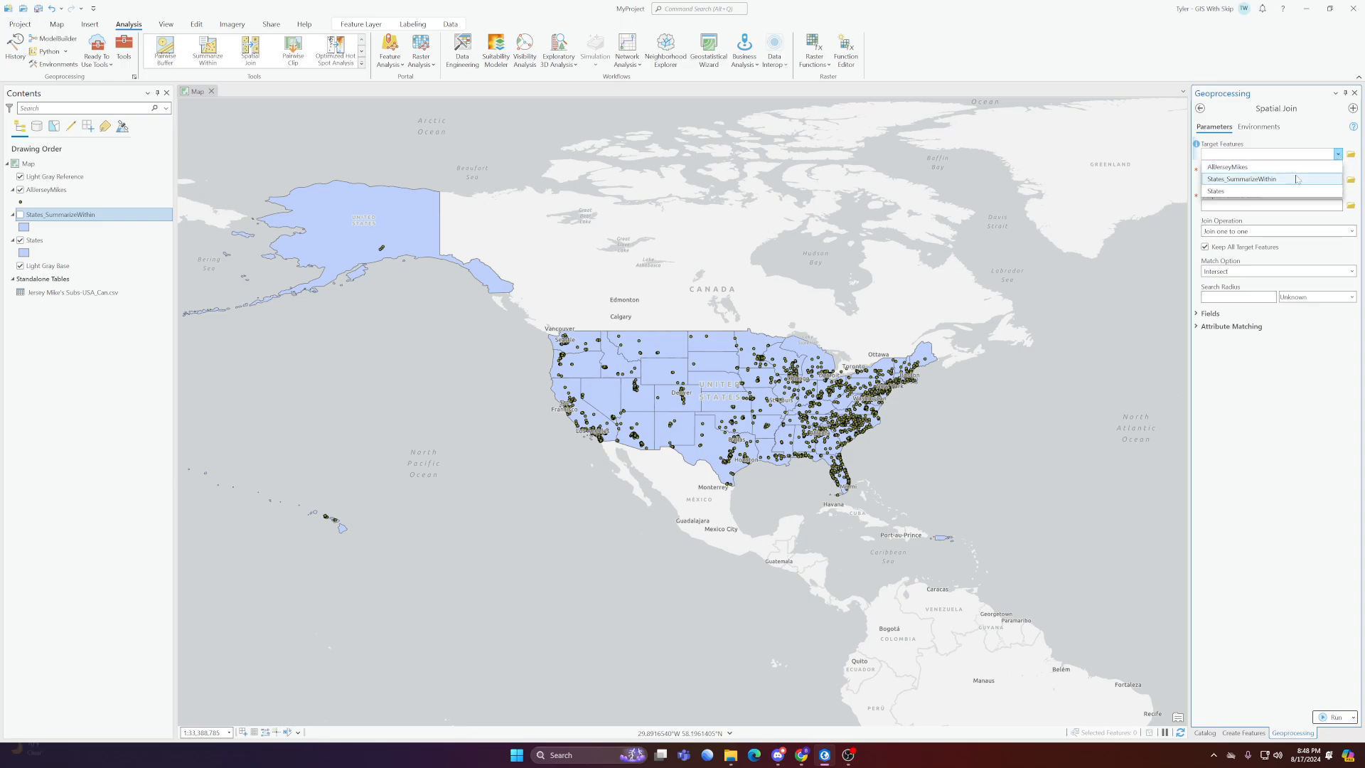
click(1266, 192)
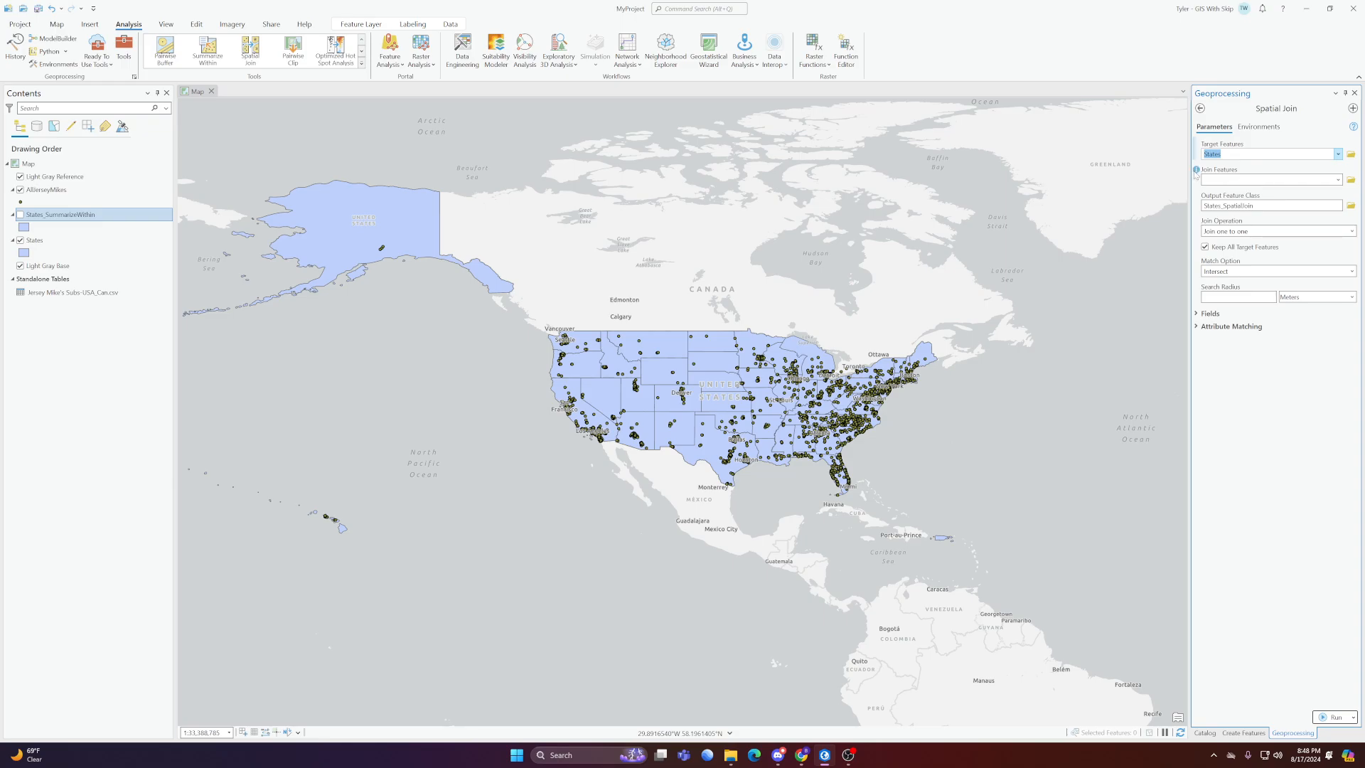
click(1337, 180)
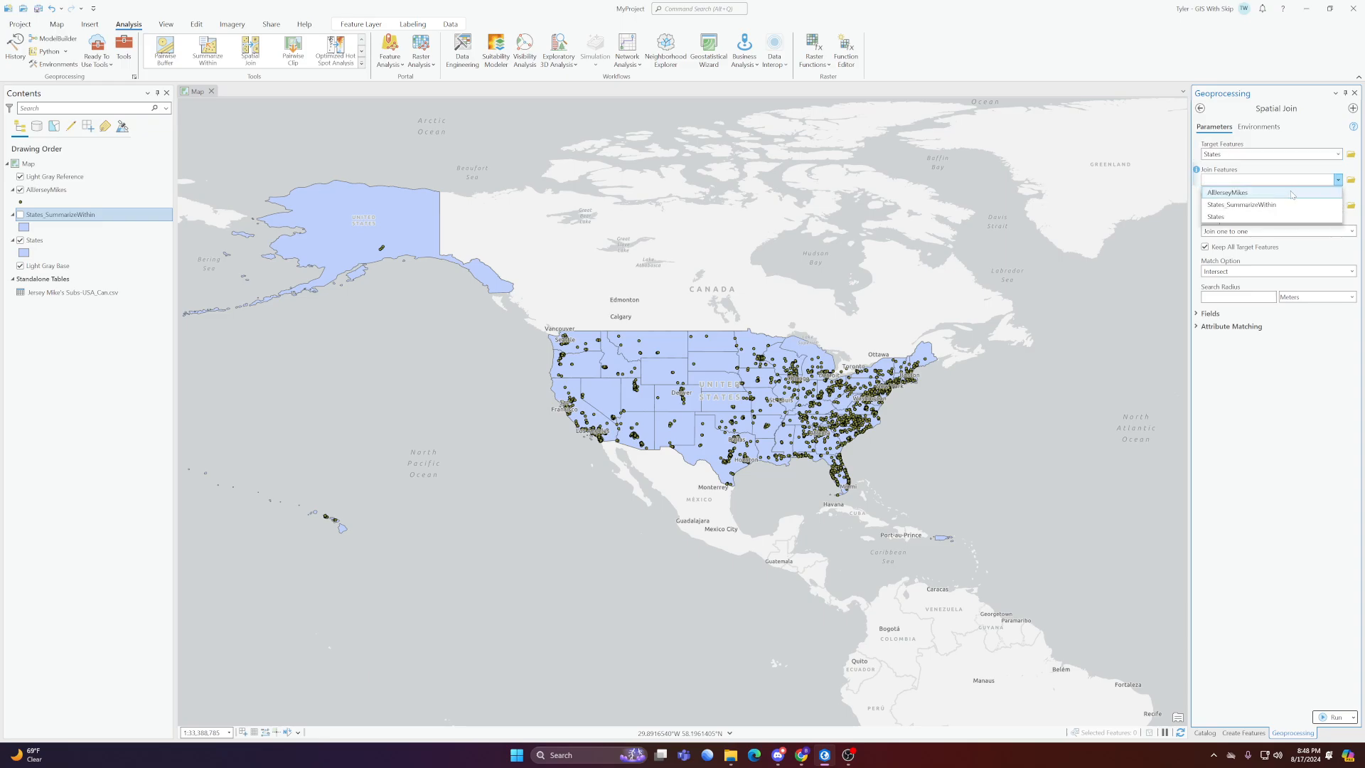
click(1282, 194)
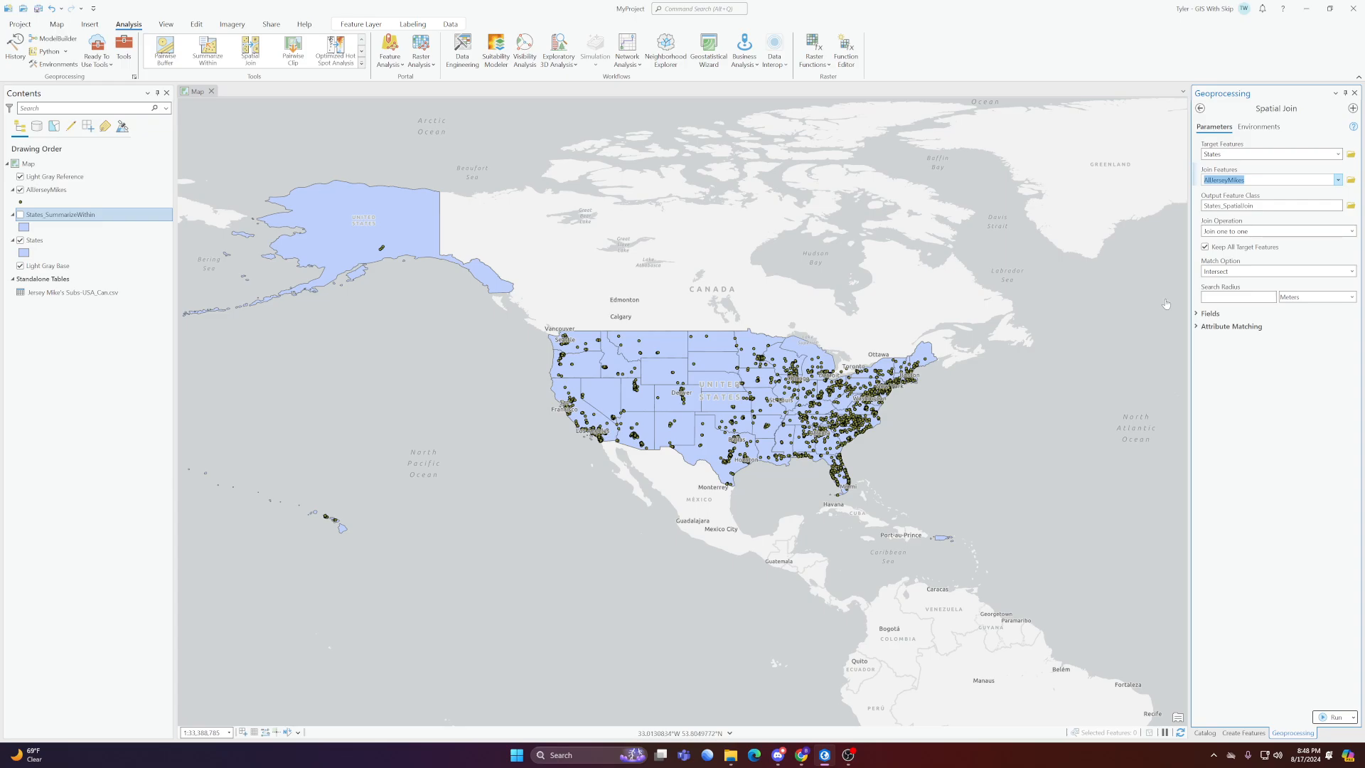
Set the match option to Contains and run the Spatial Join with output States_SpatialJoin
click(1350, 273)
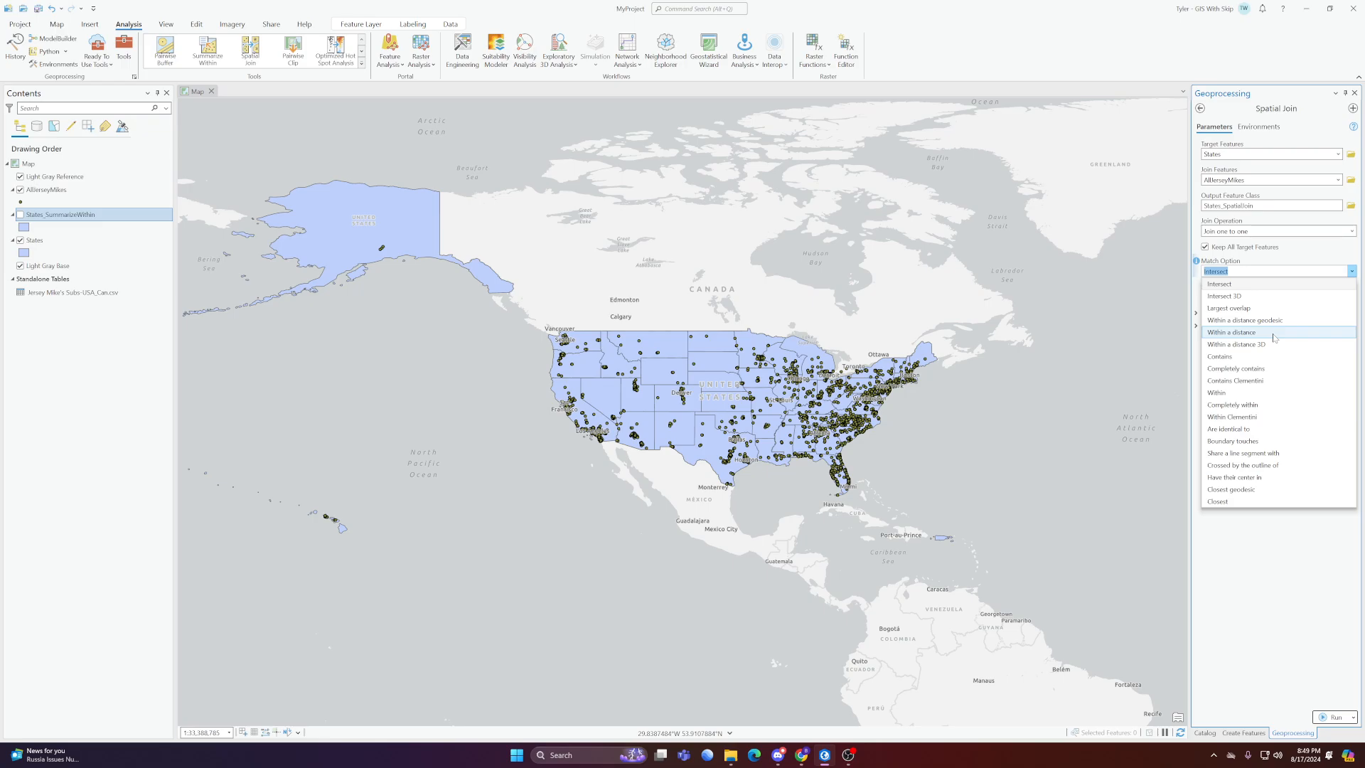
click(1226, 358)
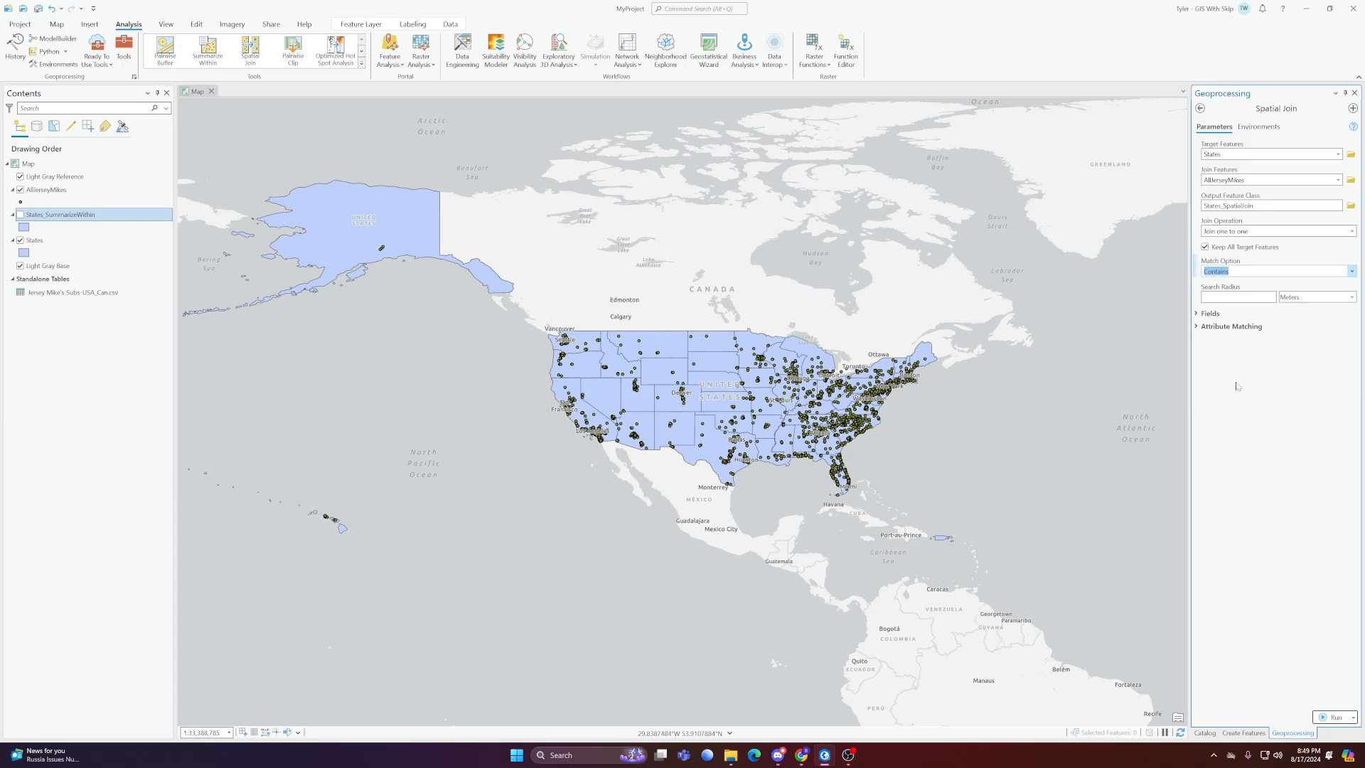
click(1237, 387)
click(1334, 716)
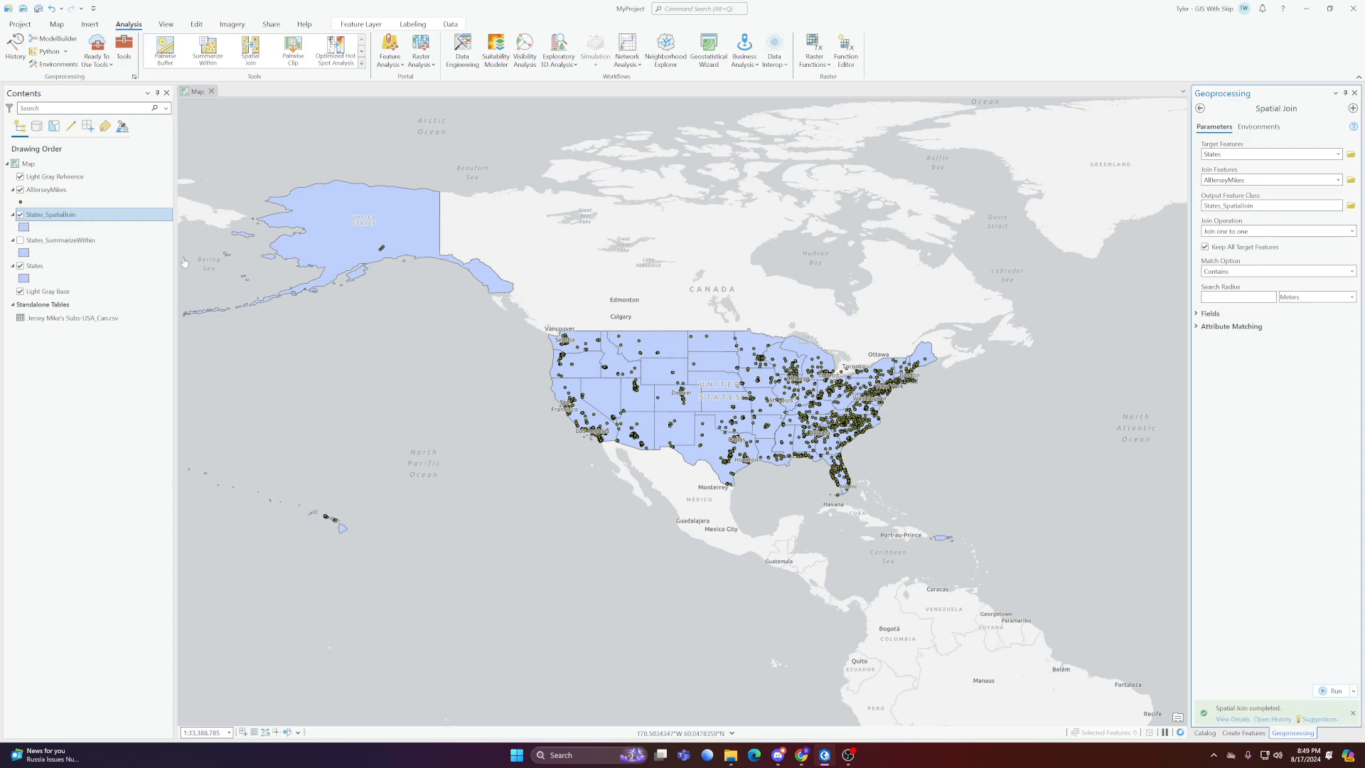
Open the attribute table of States_SpatialJoin and examine its join count and the columns joined from the stores
right_click(50, 217)
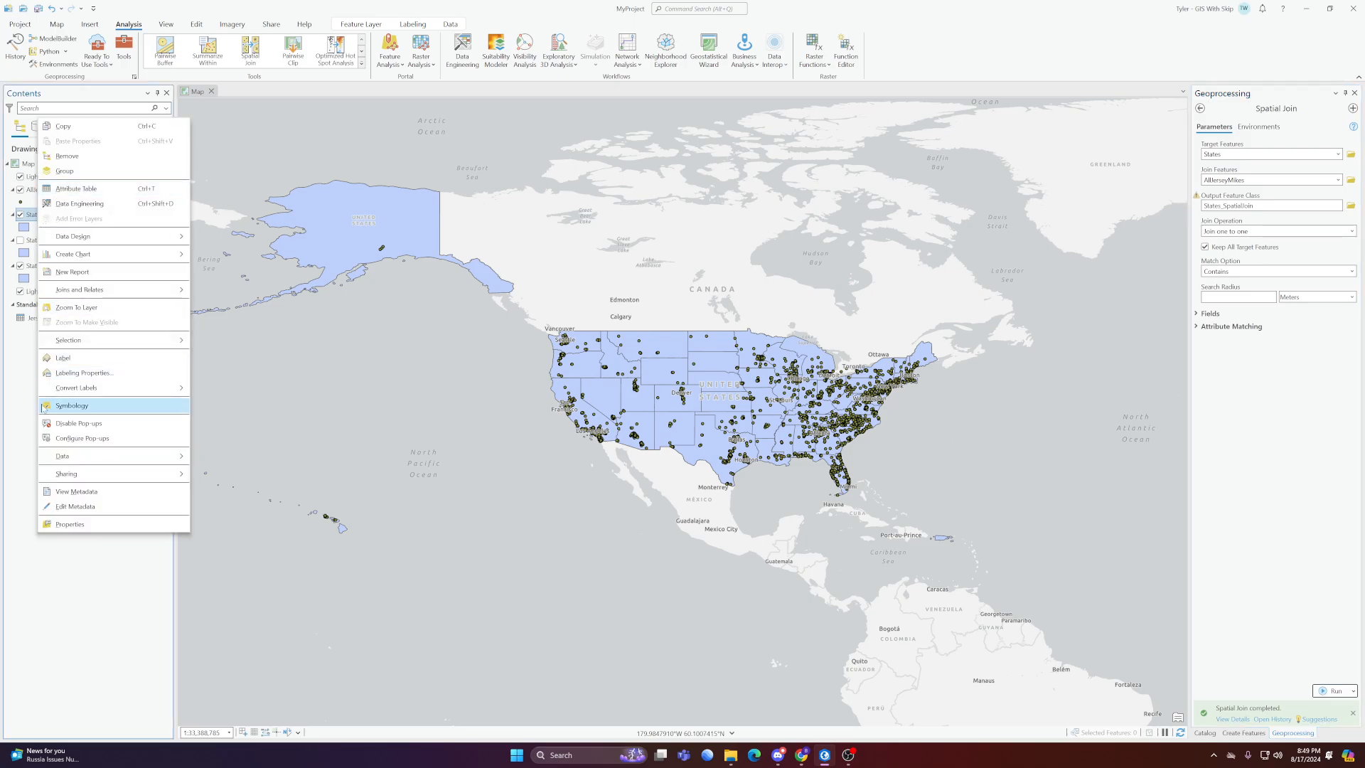
click(26, 390)
right_click(63, 217)
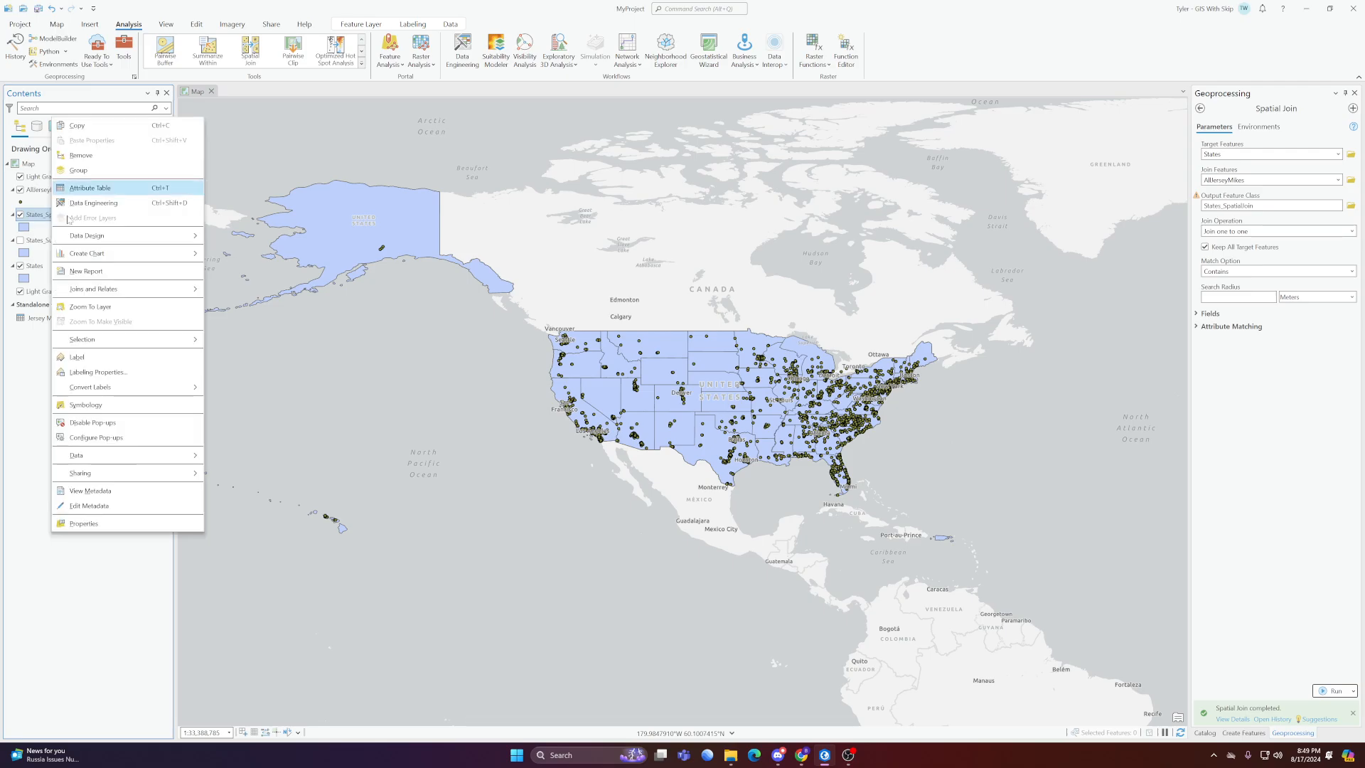
click(107, 190)
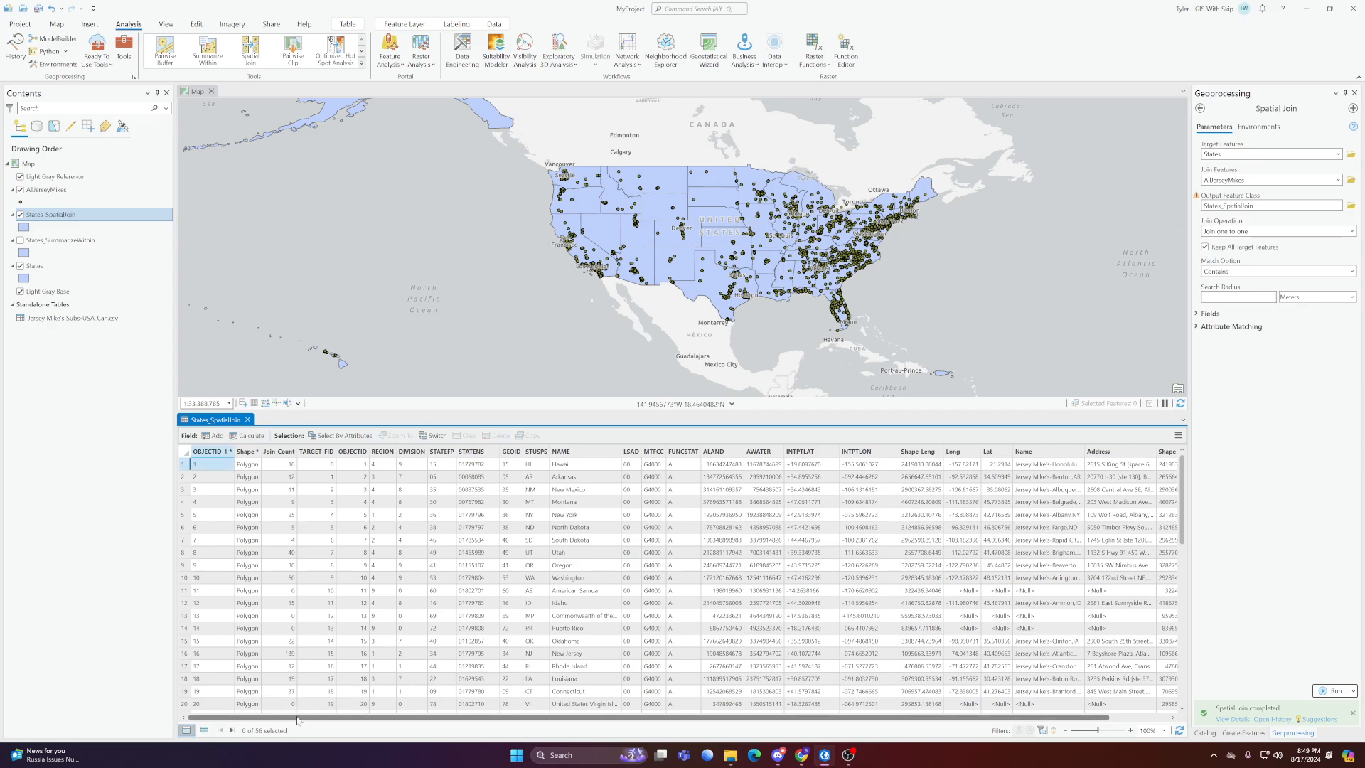
drag(362, 716, 441, 716)
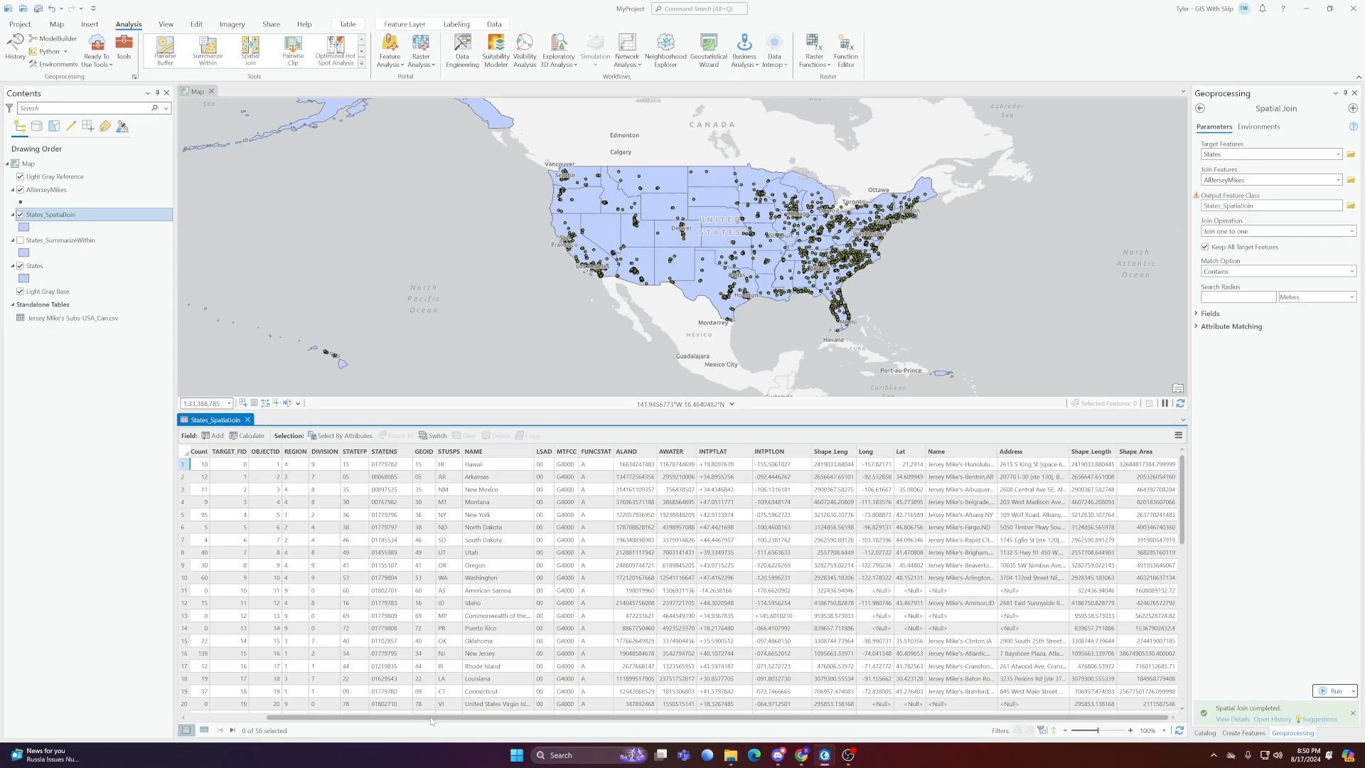
drag(431, 721, 355, 721)
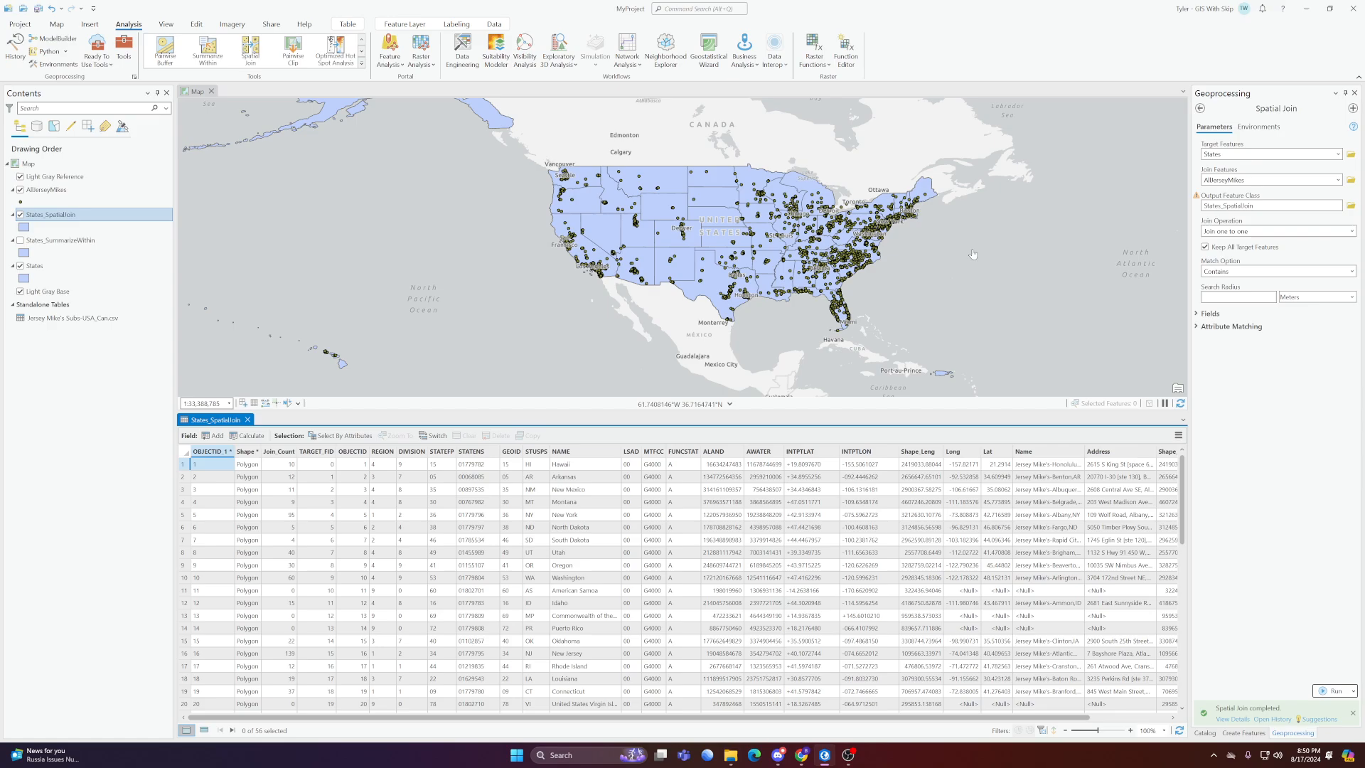
click(1353, 272)
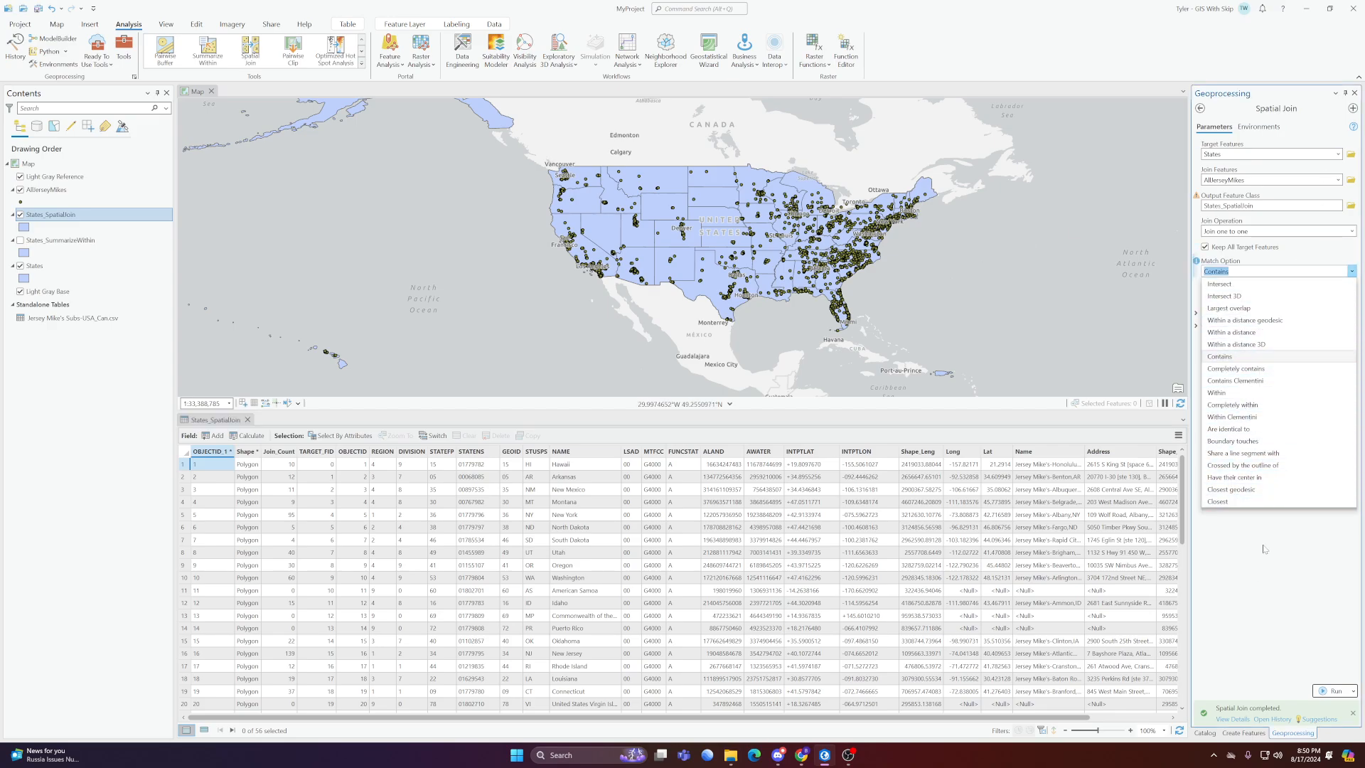
click(1239, 563)
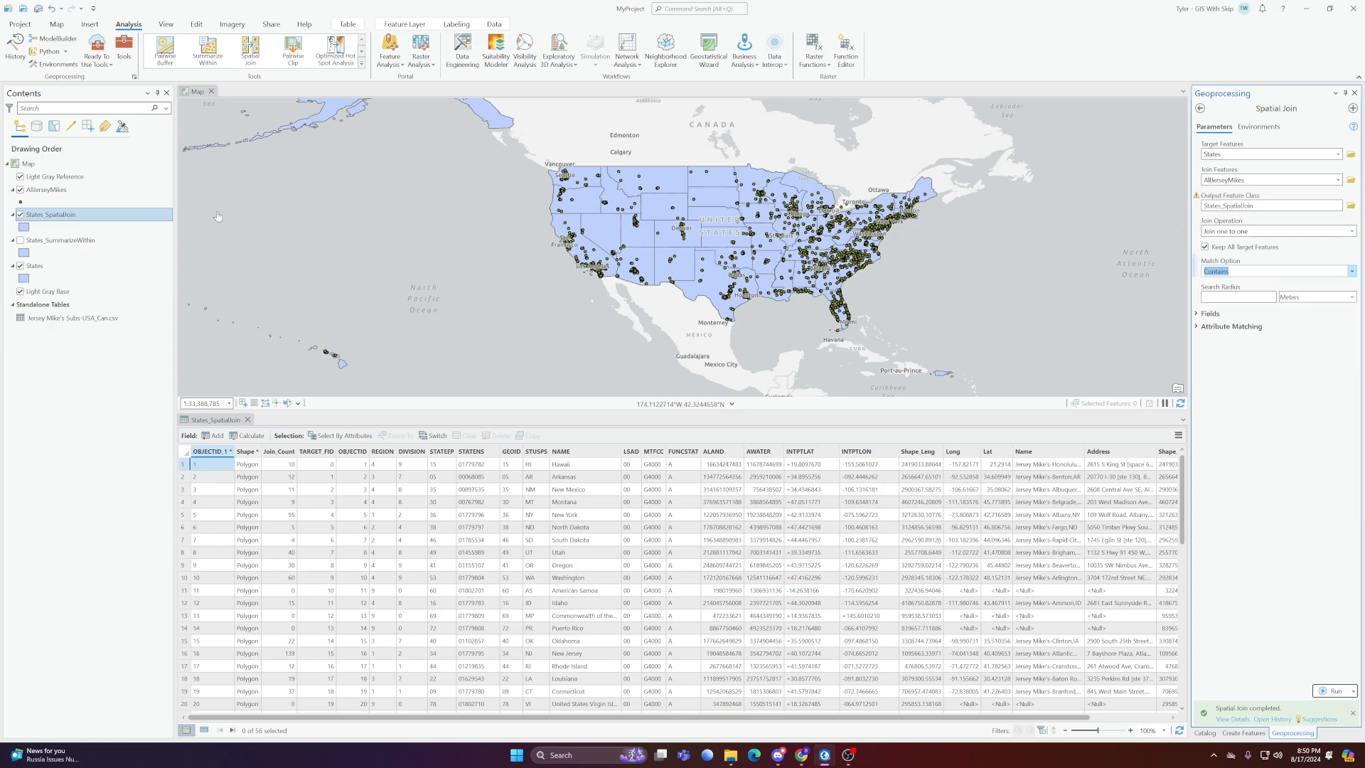
Show only States_SummarizeWithin among the state layers by hiding States_SpatialJoin and States, and close the attribute table
click(20, 214)
click(19, 239)
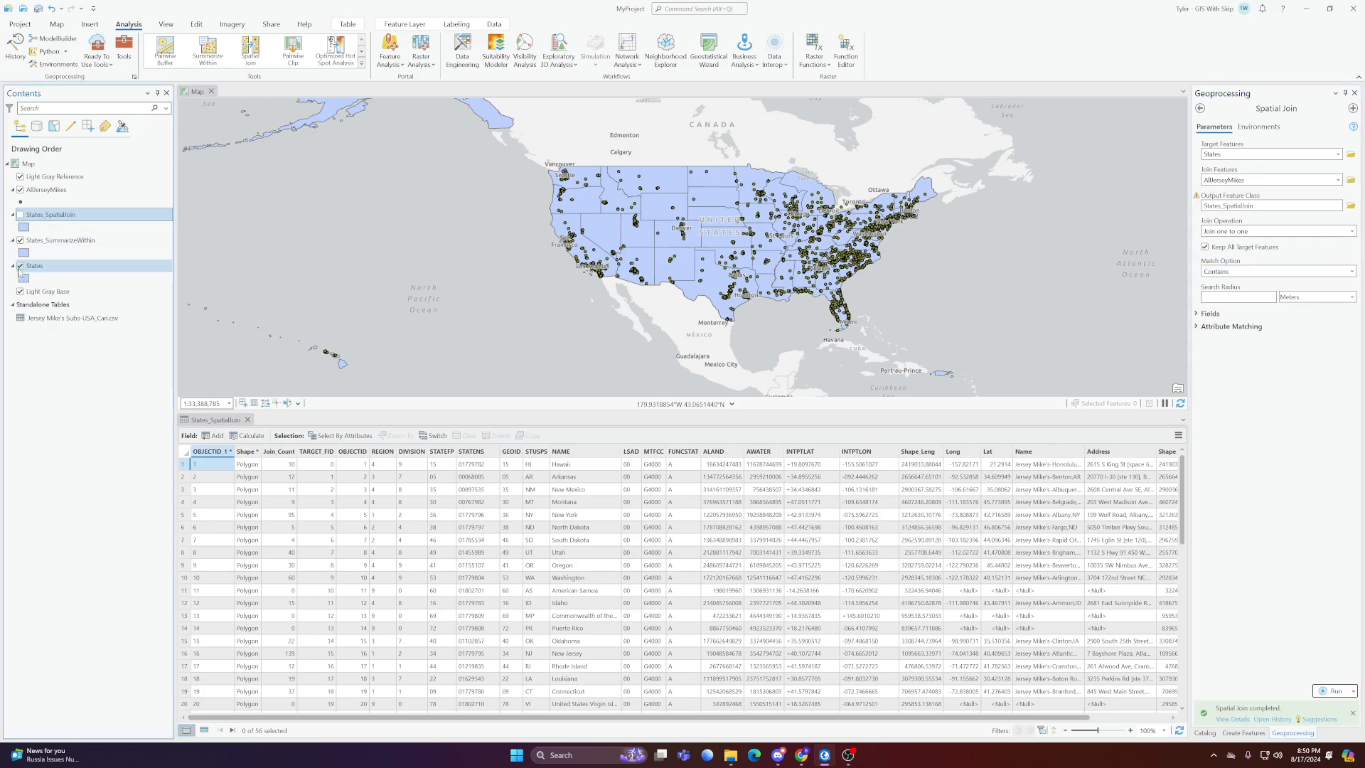
drag(404, 219, 440, 299)
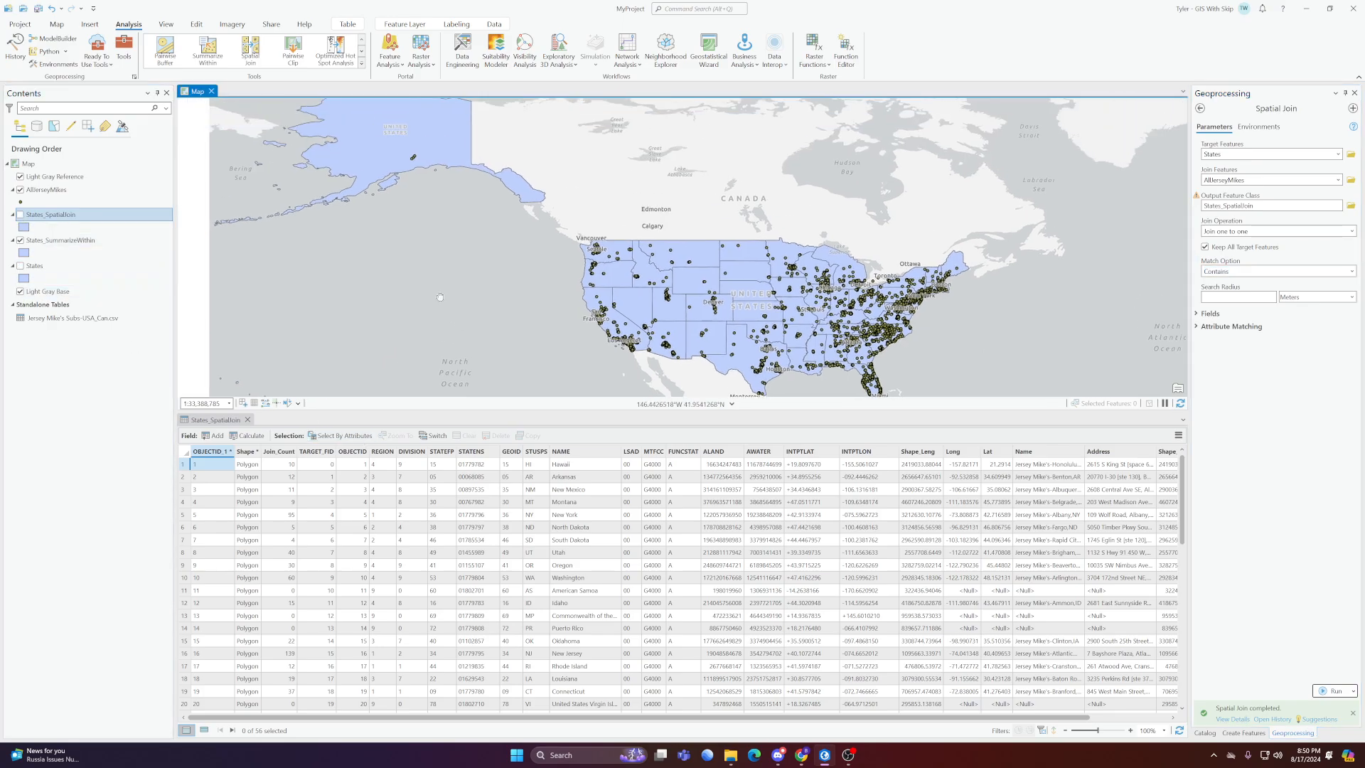
click(247, 419)
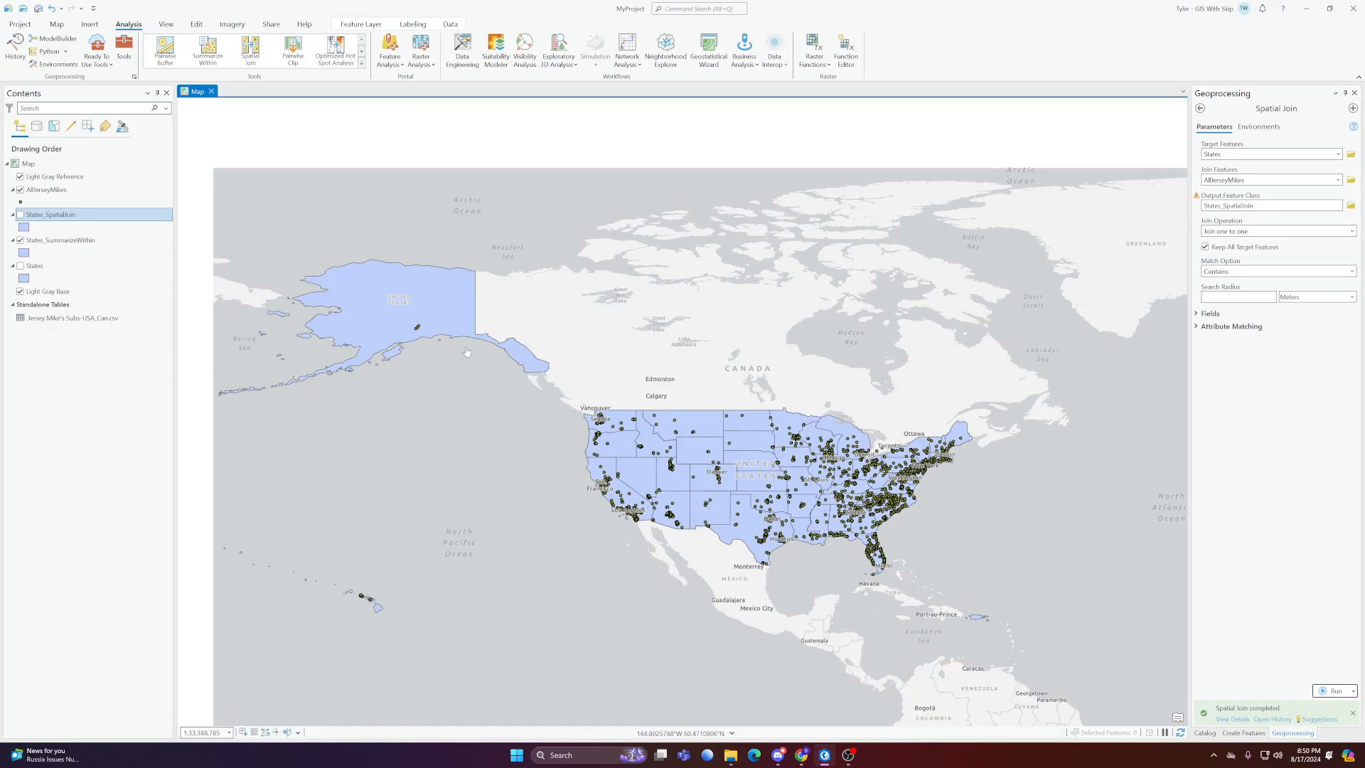